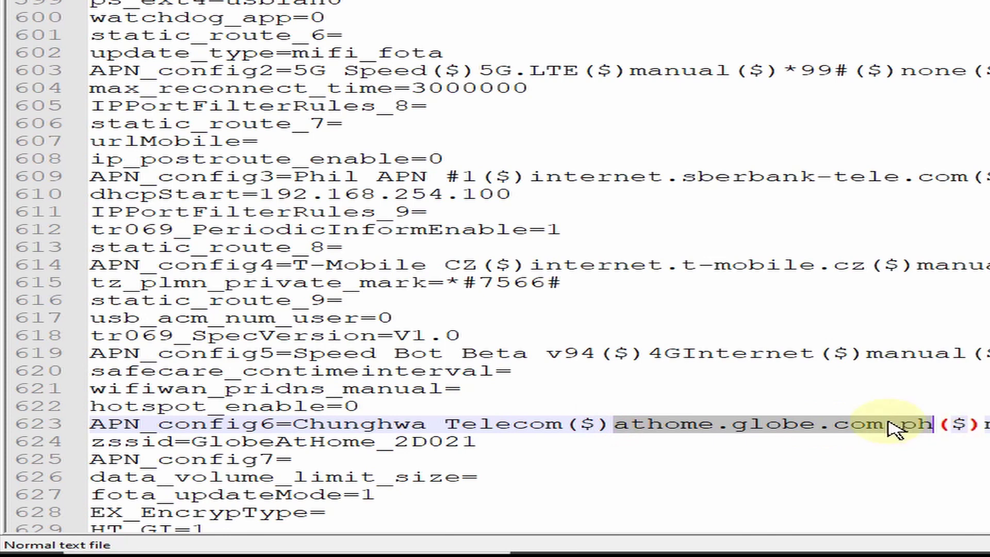
type("emome")
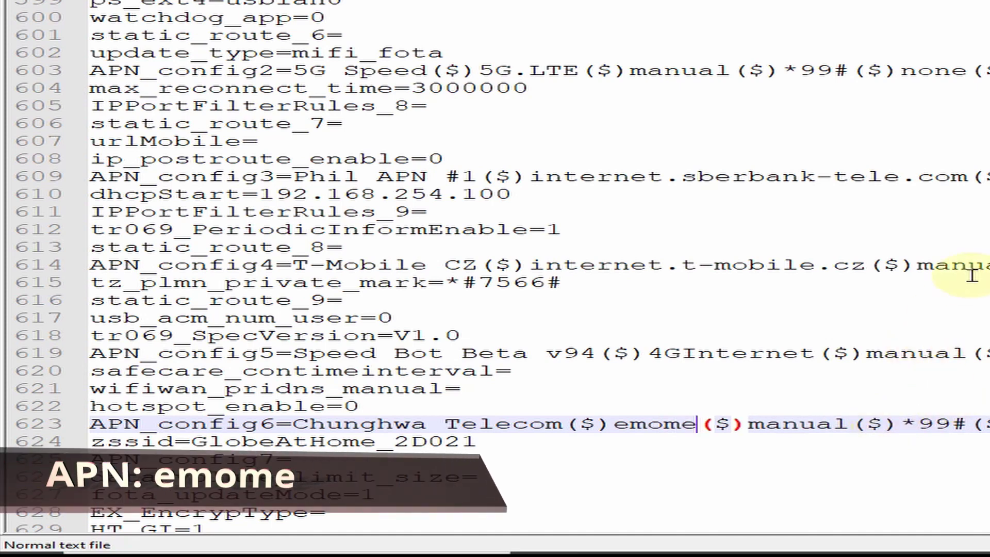
left_click_drag(748, 425, 973, 424)
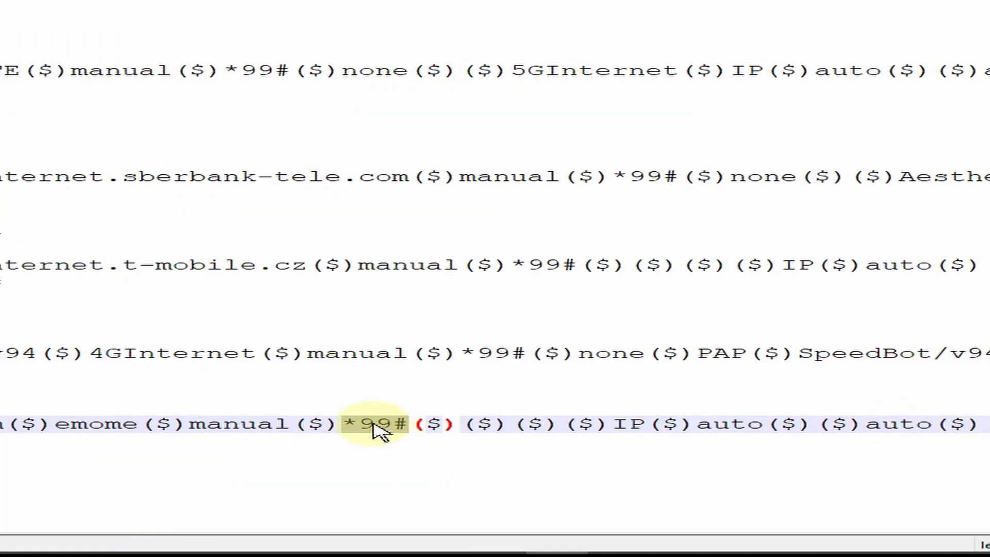
type("google.c")
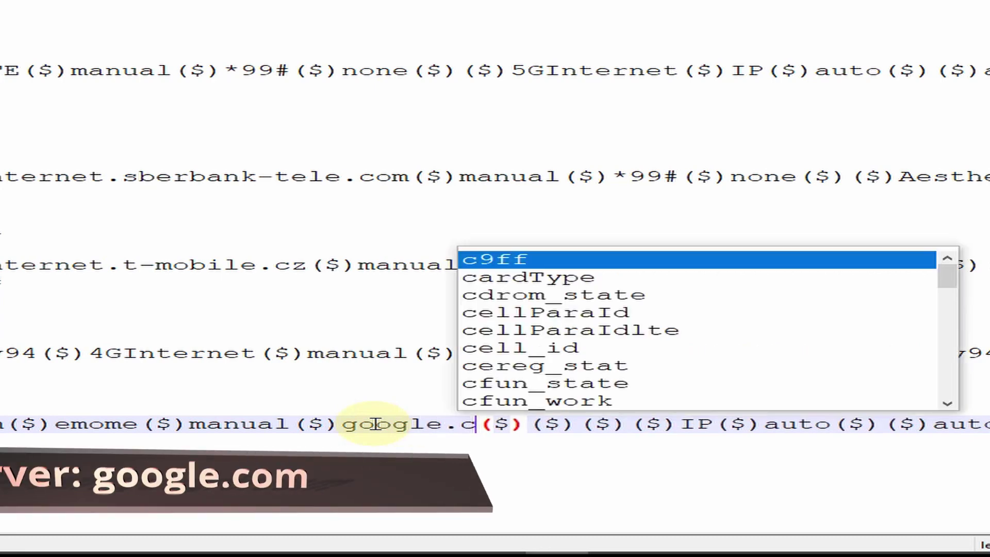
type("om")
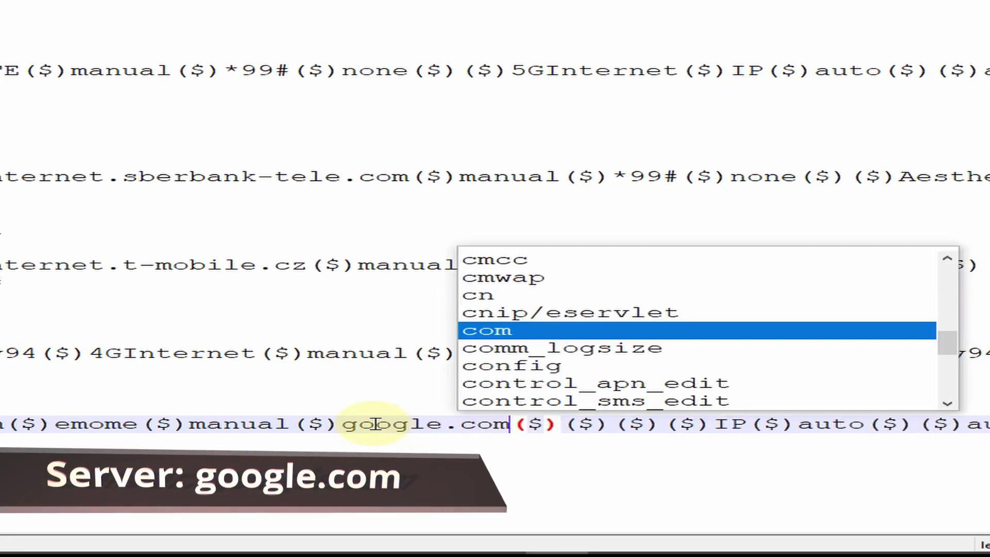
left_click(564, 428)
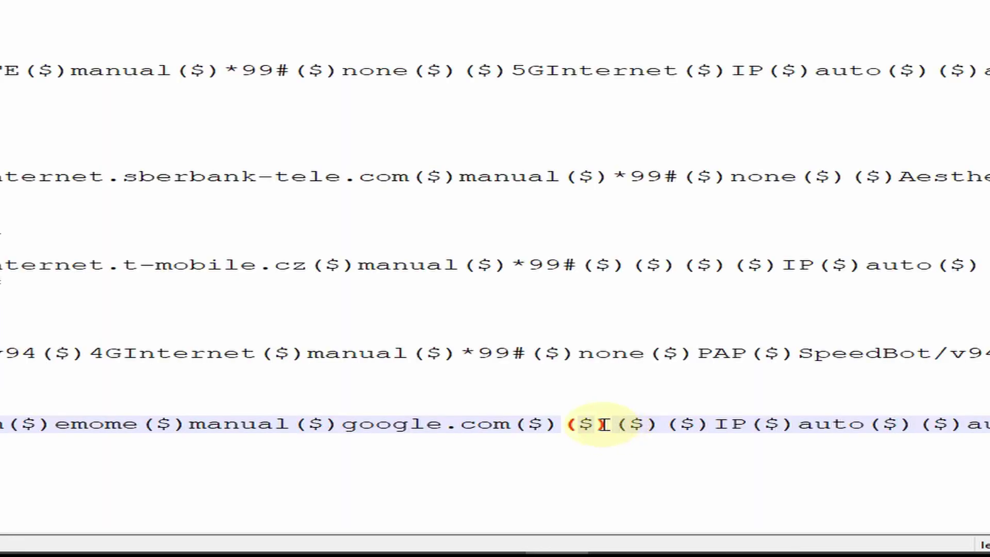
type("guest")
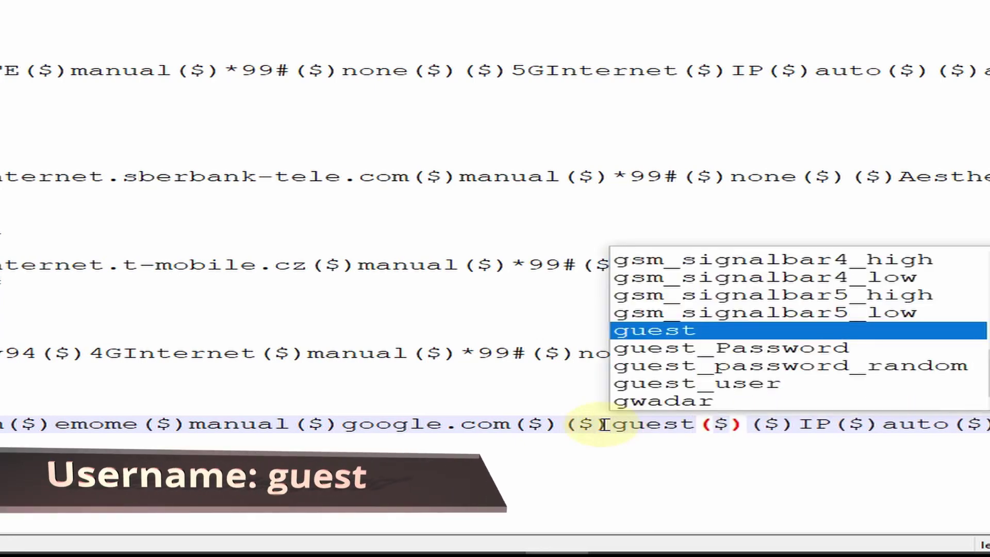
key("Right")
key("Right")
key("Right")
type("gu")
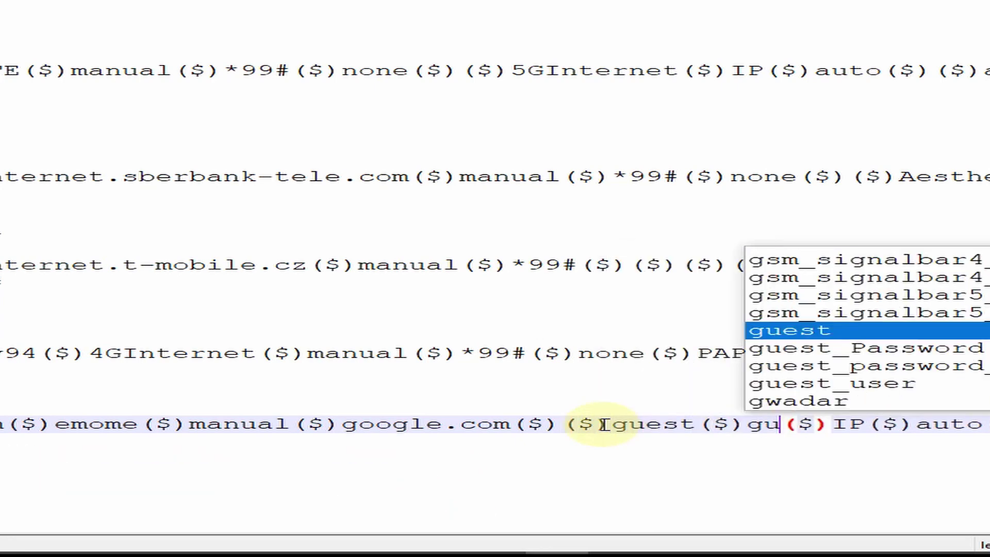
type("est")
left_click(918, 424)
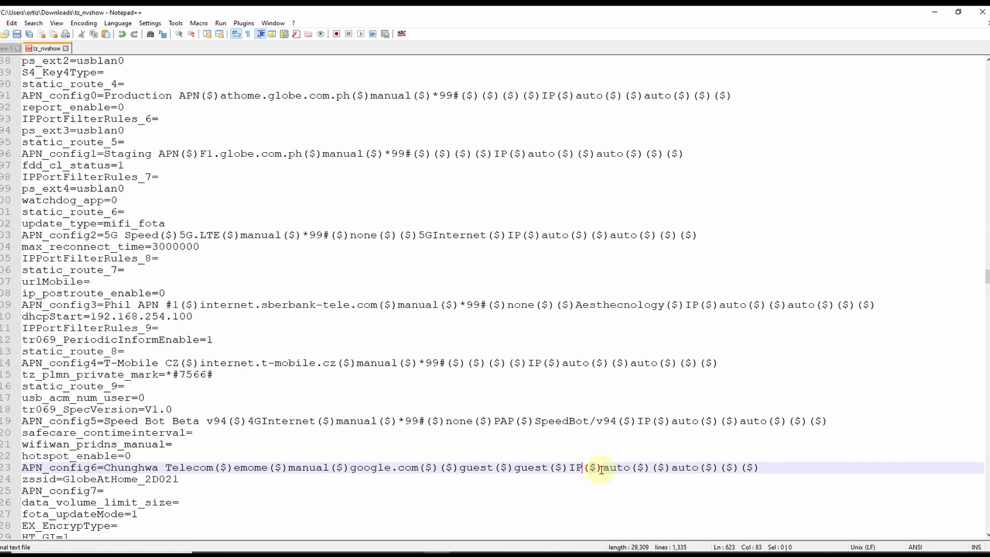
Review the Chunghwa Telecom values on line 623, then save tz_nvshow and minimize Notepad++.
left_click_drag(105, 468, 269, 468)
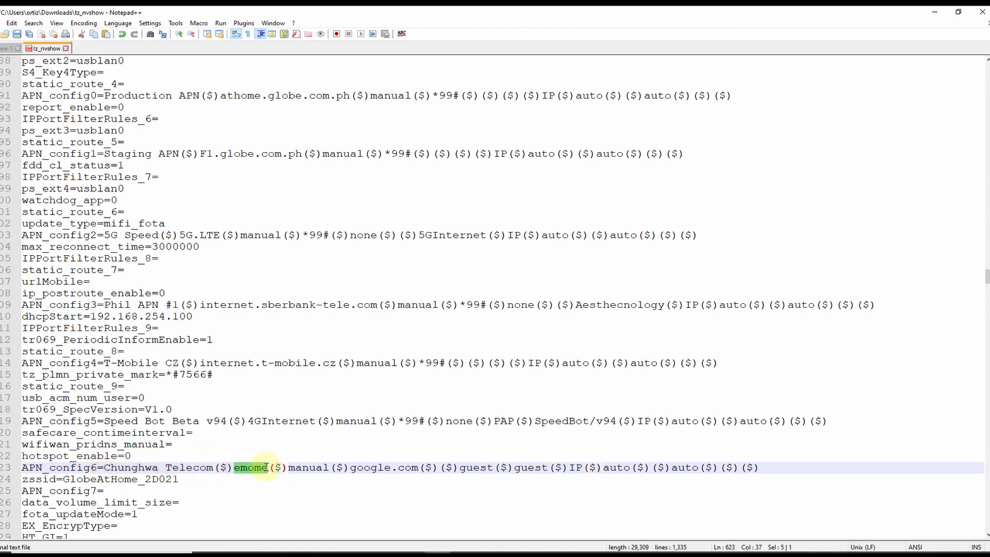
left_click_drag(350, 469, 546, 470)
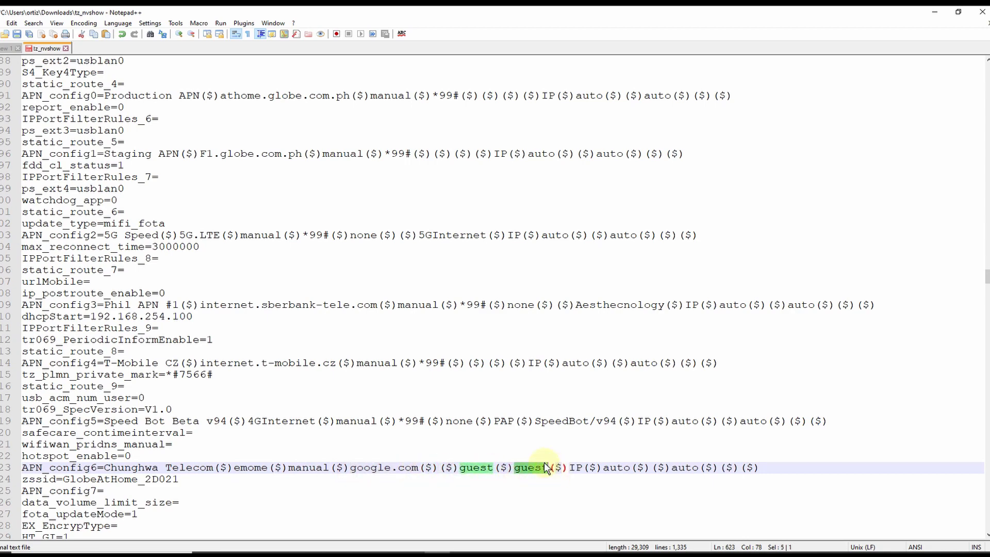
scroll(371, 399, "down", 2)
scroll(376, 392, "up", 4)
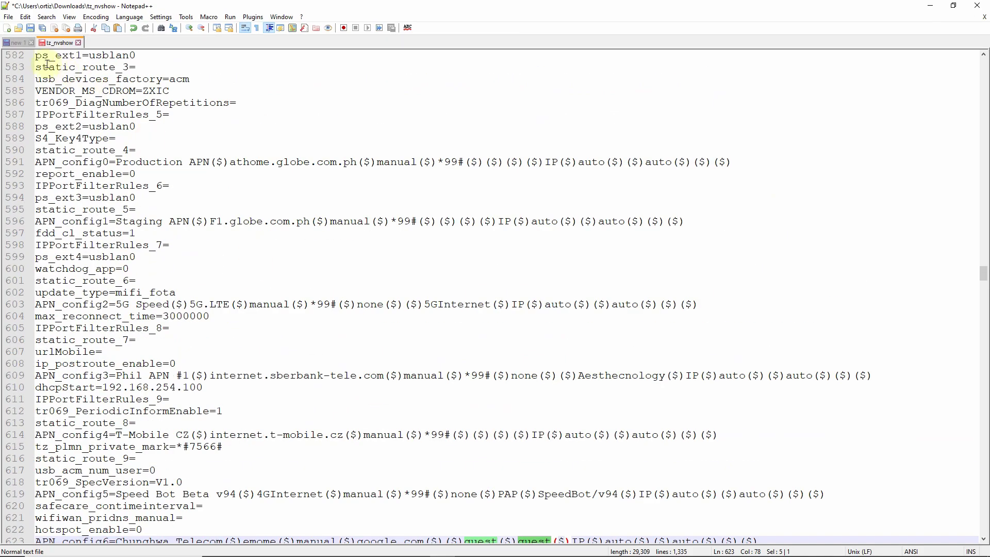
left_click(31, 30)
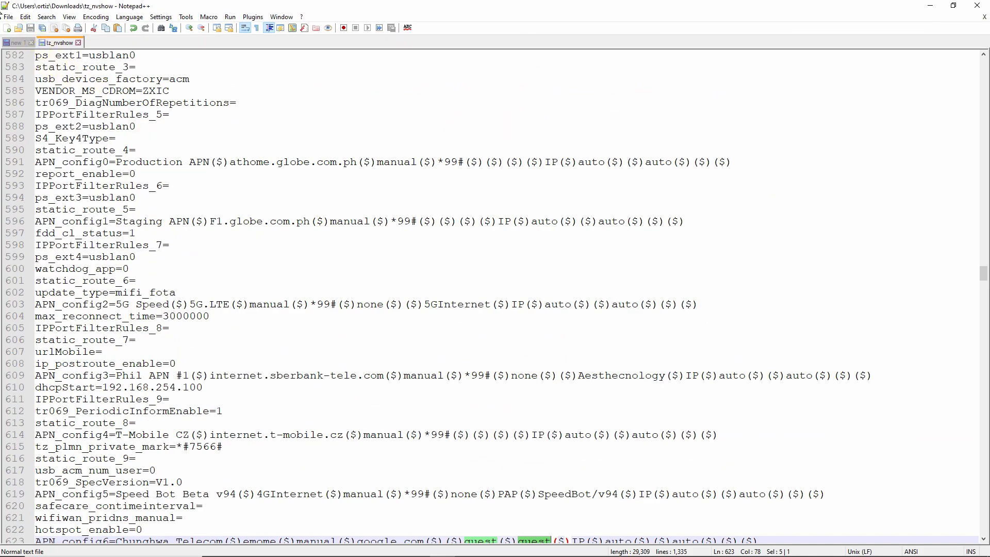
left_click(931, 6)
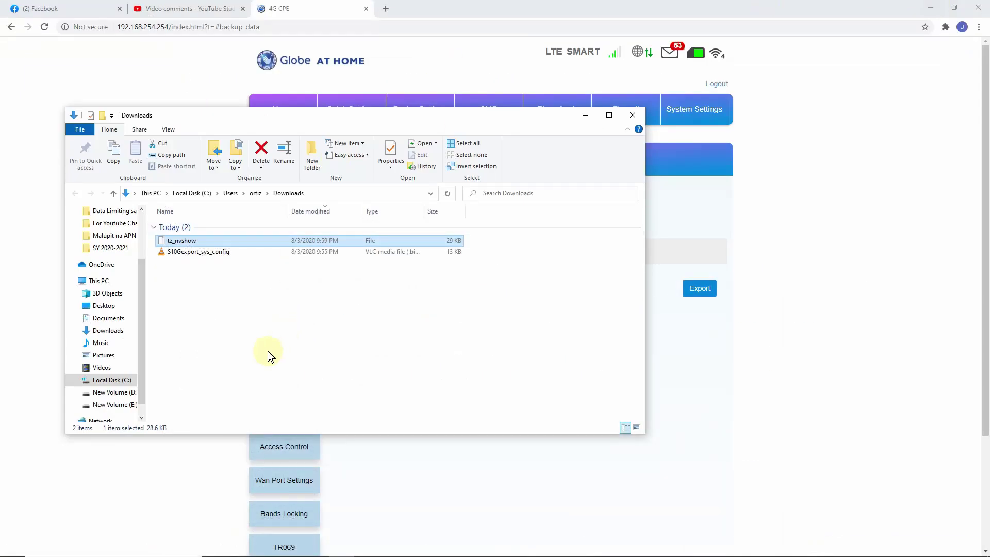
Open S10Gexport_sys_config as a 7-Zip archive and browse to mnt/userdata/tz_upgrade_file_path.
left_click(249, 346)
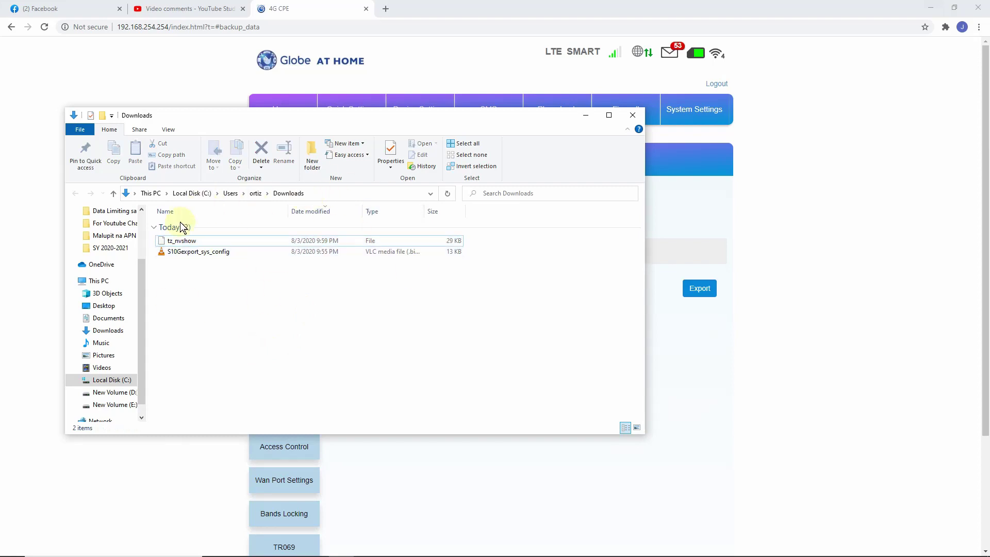
right_click(181, 259)
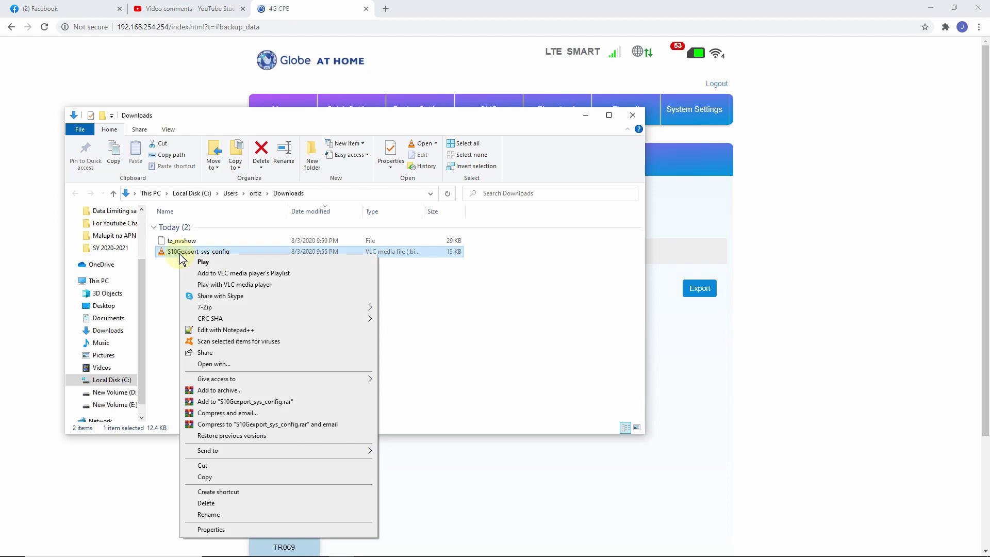
mouse_move(219, 308)
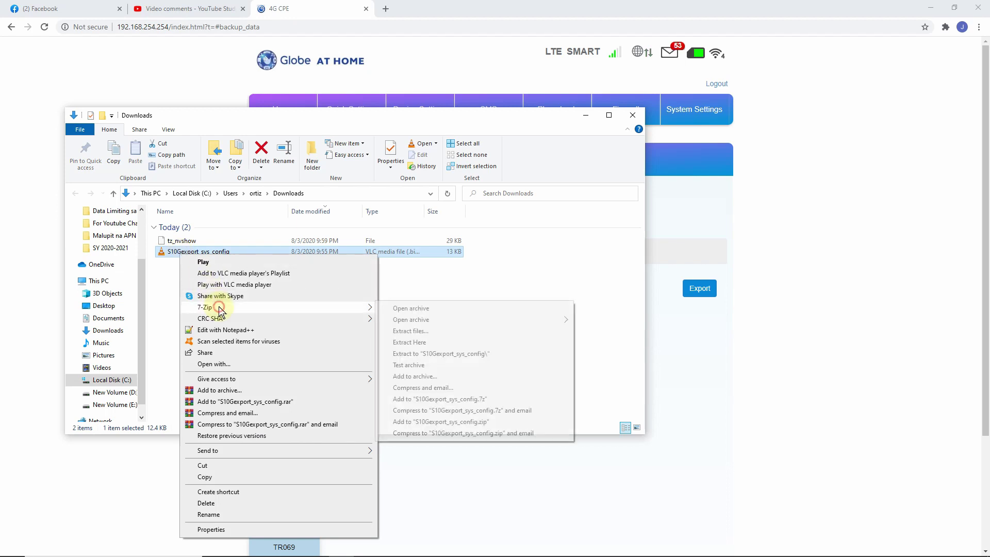
left_click(402, 308)
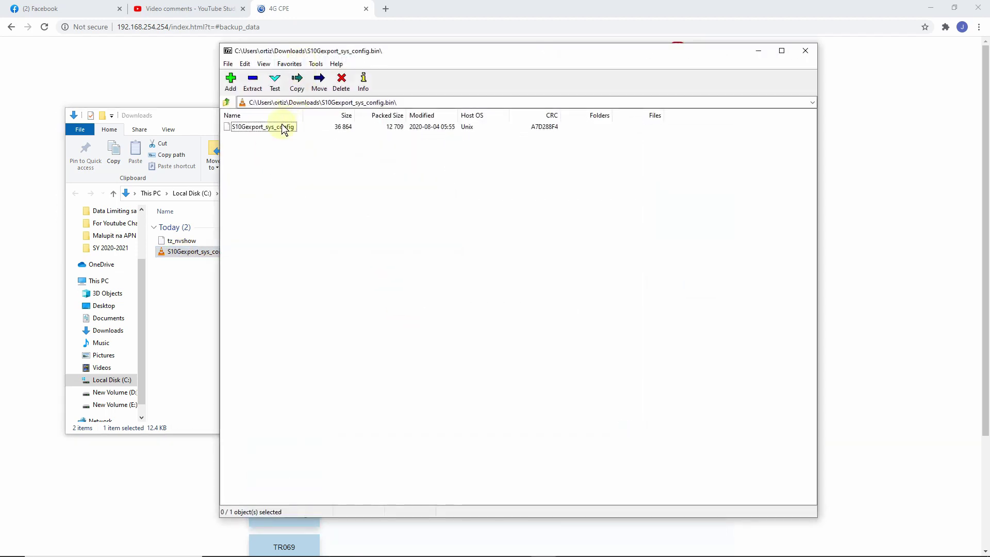
double_click(239, 129)
double_click(238, 129)
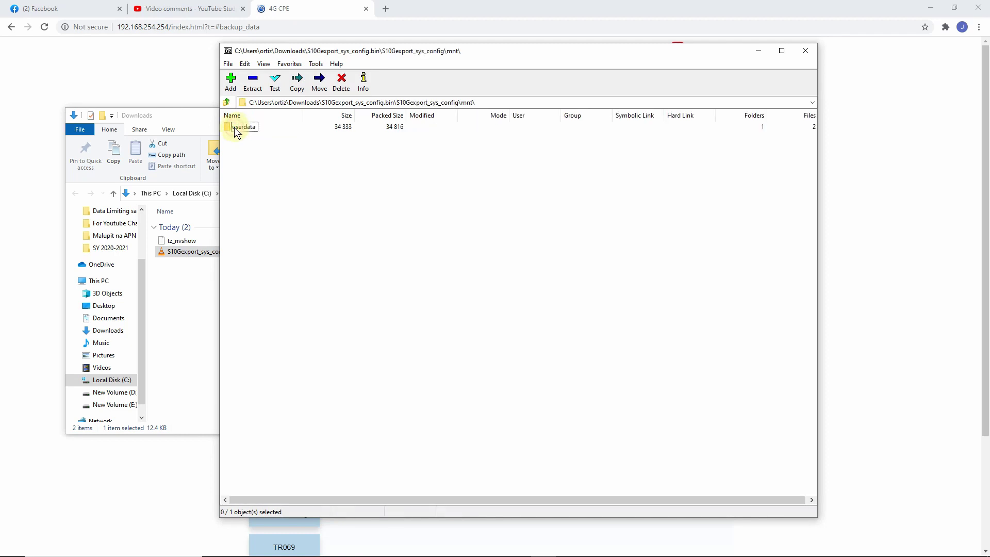
double_click(236, 128)
double_click(236, 129)
Copy the edited tz_nvshow into that archive folder and confirm updating the archive.
left_click_drag(310, 51, 390, 50)
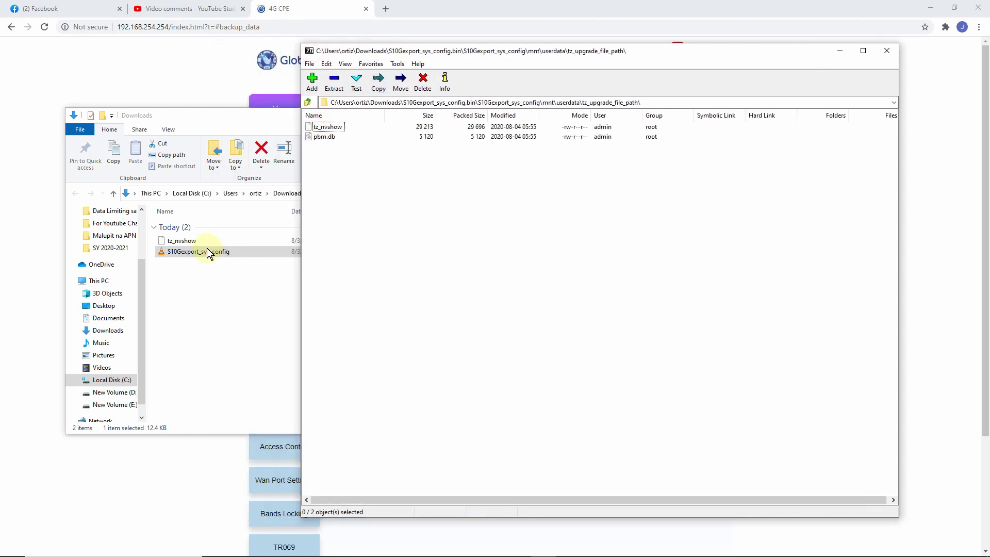
left_click_drag(178, 244, 357, 185)
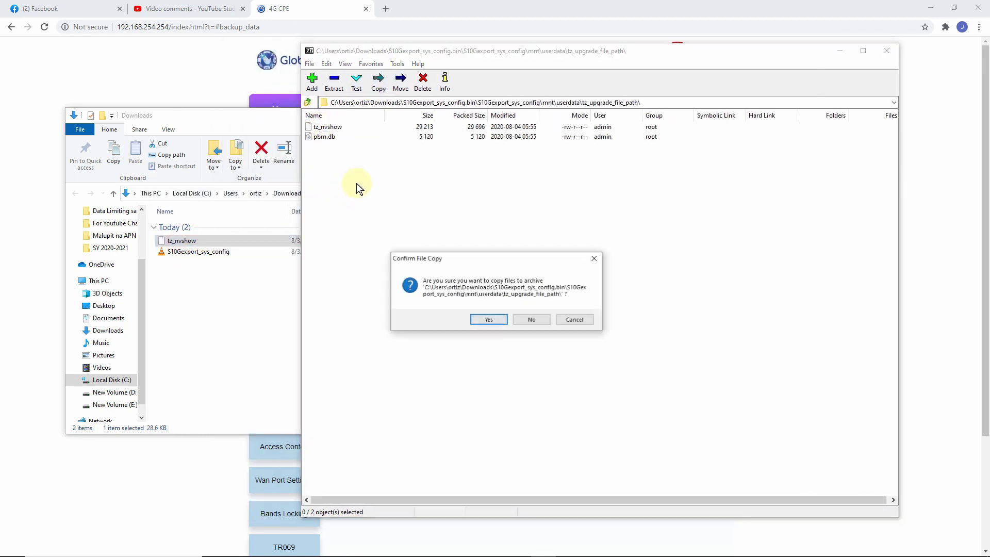
left_click(496, 320)
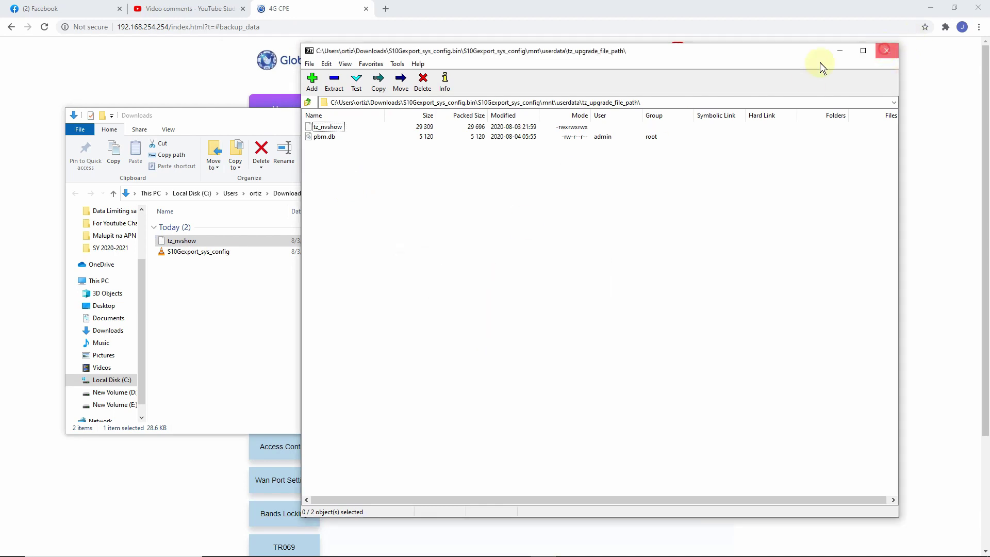
left_click(887, 51)
left_click(505, 318)
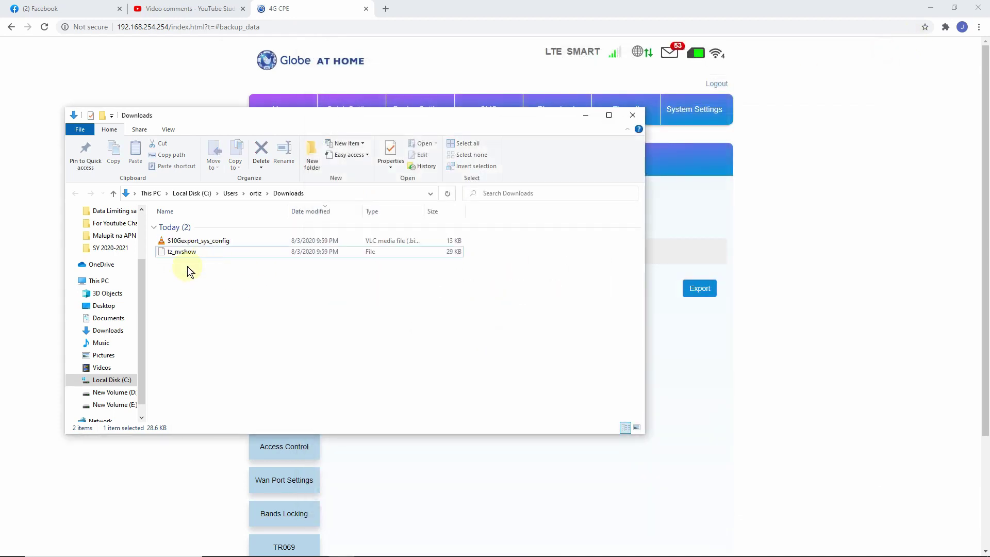
Delete the leftover tz_nvshow file from Downloads.
left_click(177, 253)
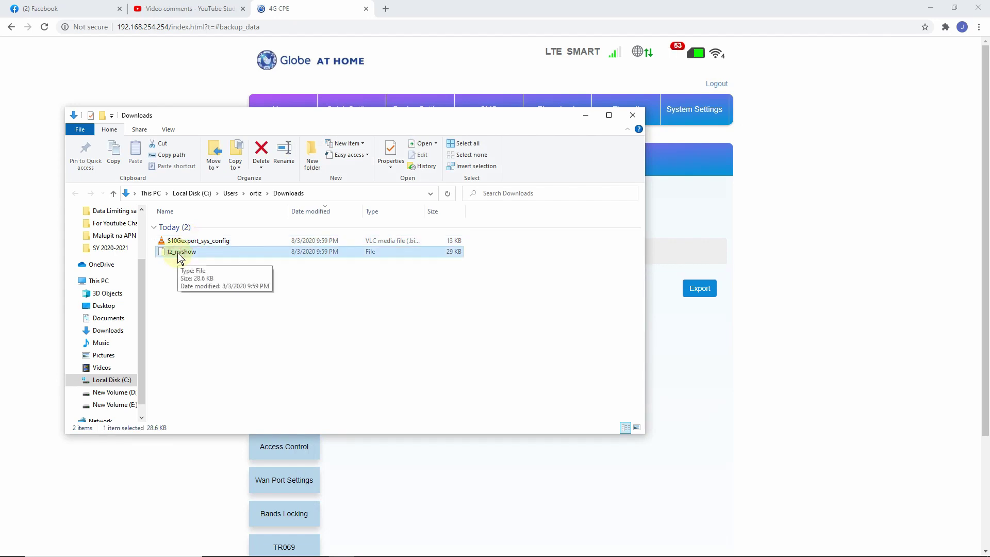
key("Delete")
left_click(199, 244)
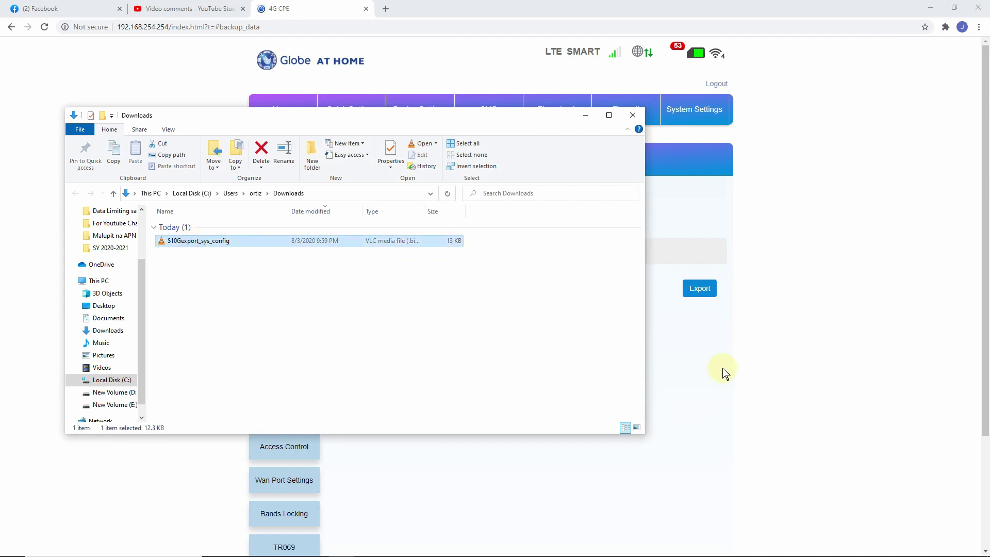
Upload S10Gexport_sys_config from Downloads to the router and restart it with Update.
left_click(704, 360)
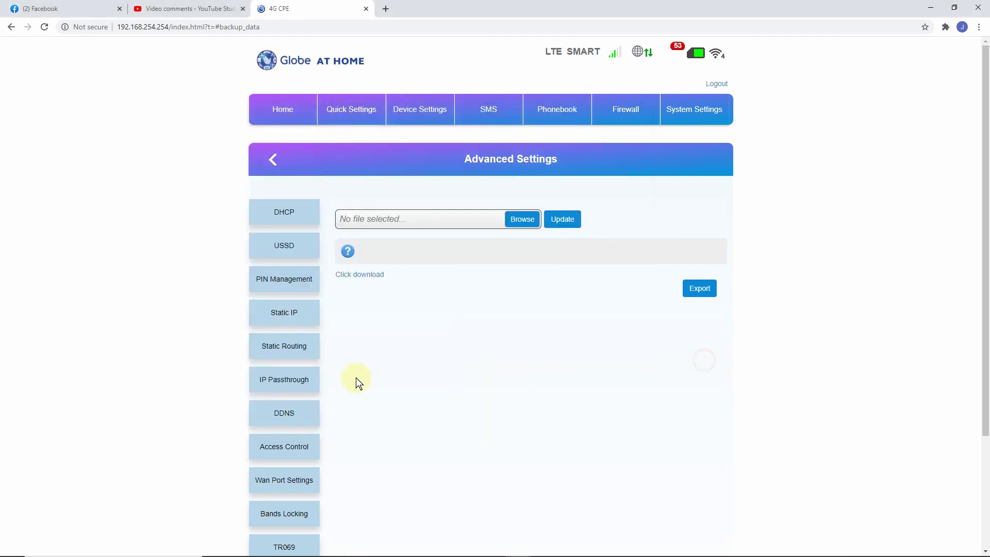
left_click(523, 221)
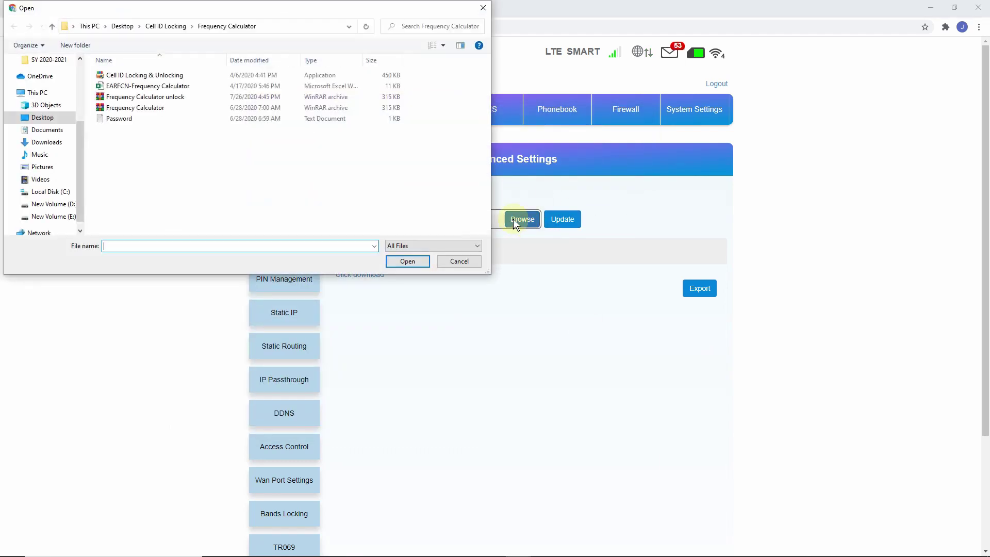
left_click(61, 141)
double_click(128, 98)
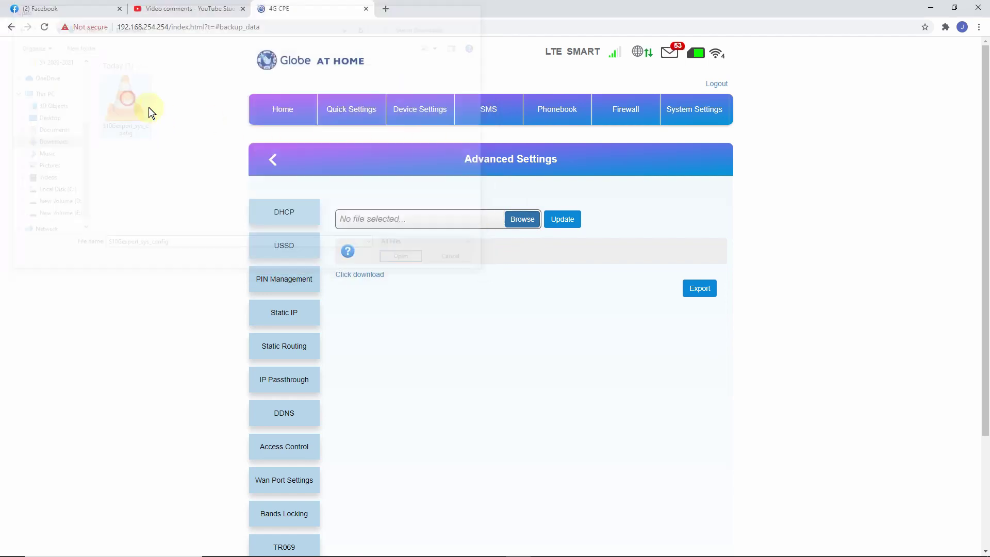
left_click(577, 227)
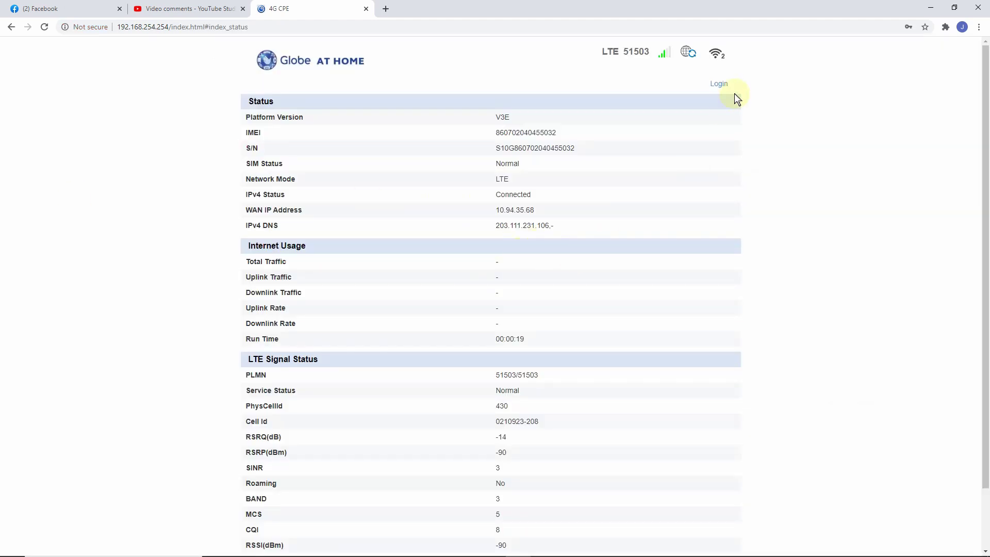
Log in to the router admin with the saved credentials.
left_click(719, 84)
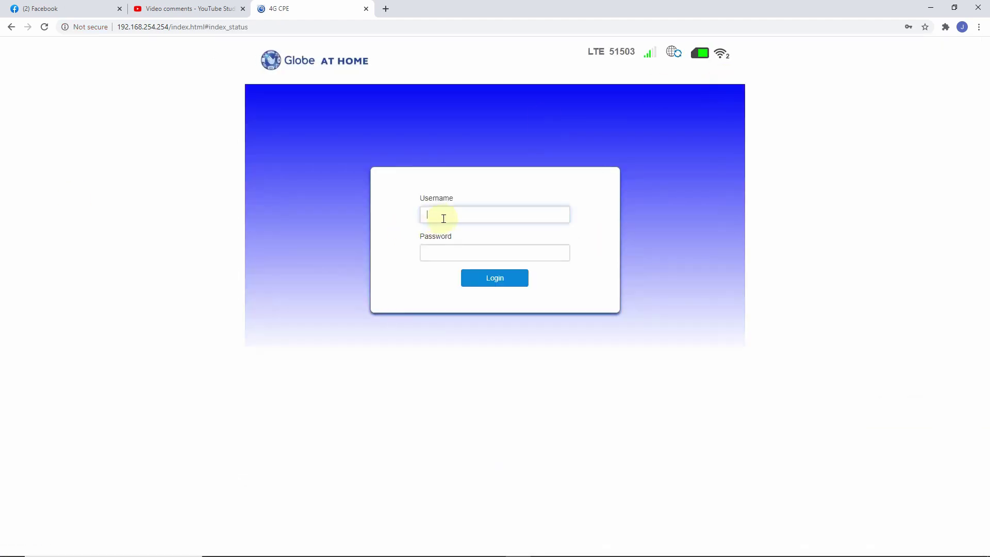
left_click(444, 218)
left_click(464, 240)
left_click(490, 271)
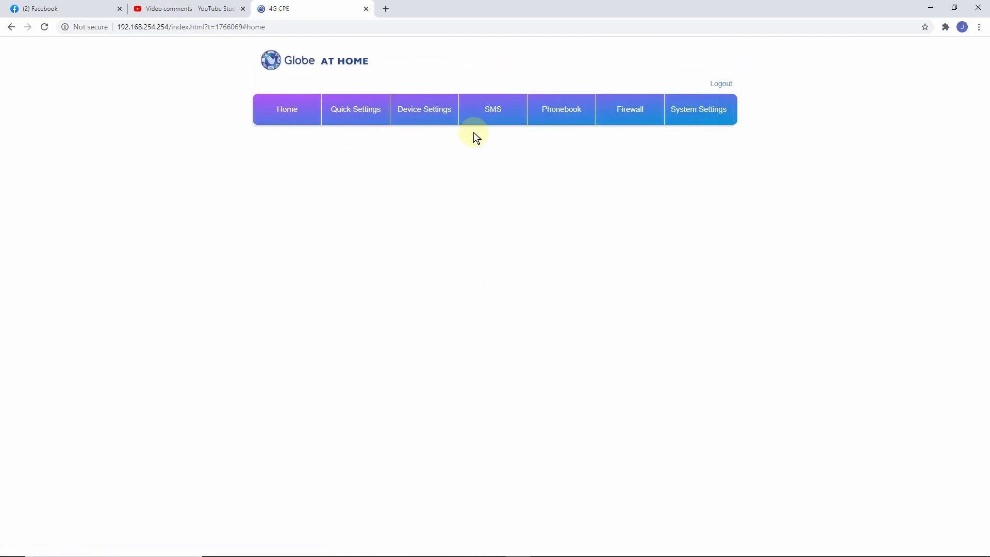
Go to Device Settings > Internet Settings > APN and check the Profile list for Chunghwa Telecom.
left_click(425, 113)
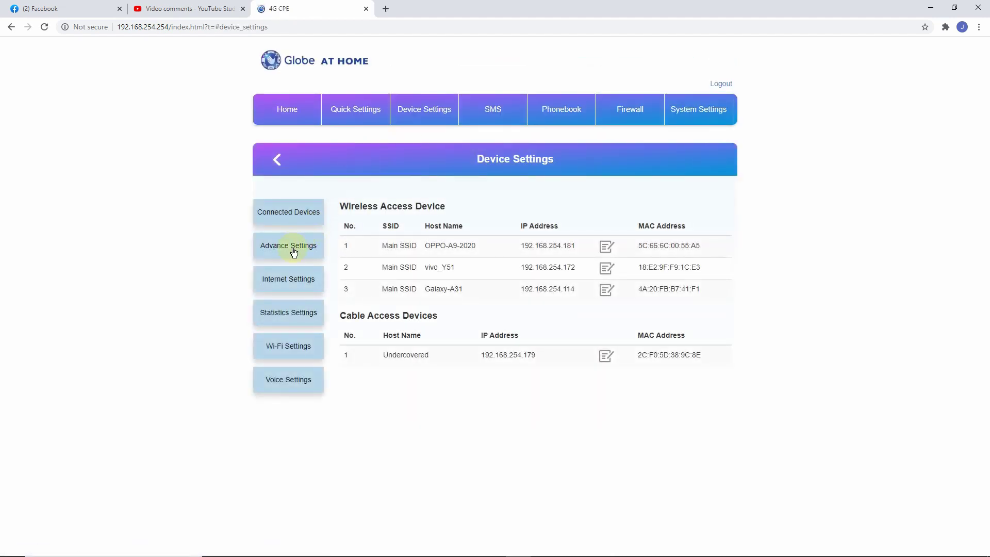
left_click(291, 278)
left_click(411, 109)
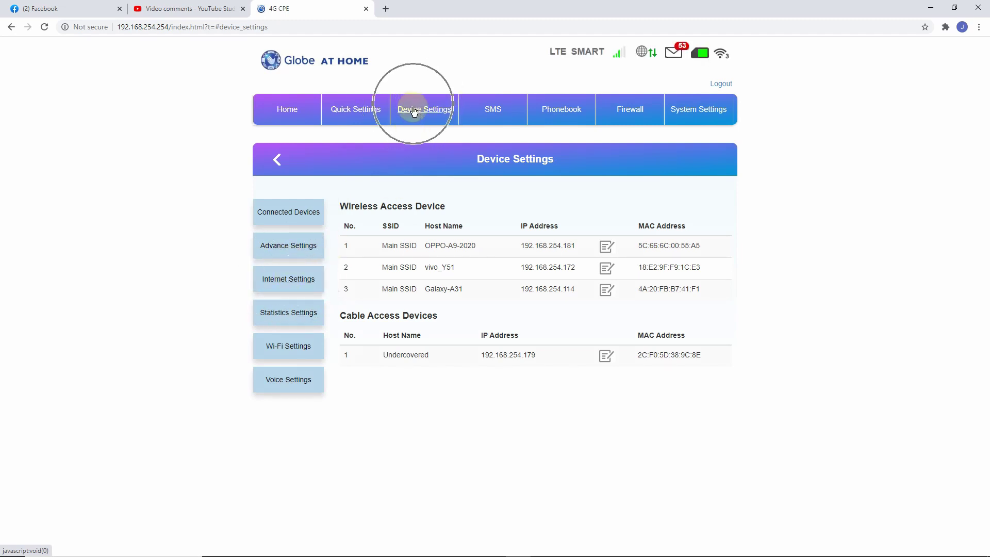
left_click(303, 277)
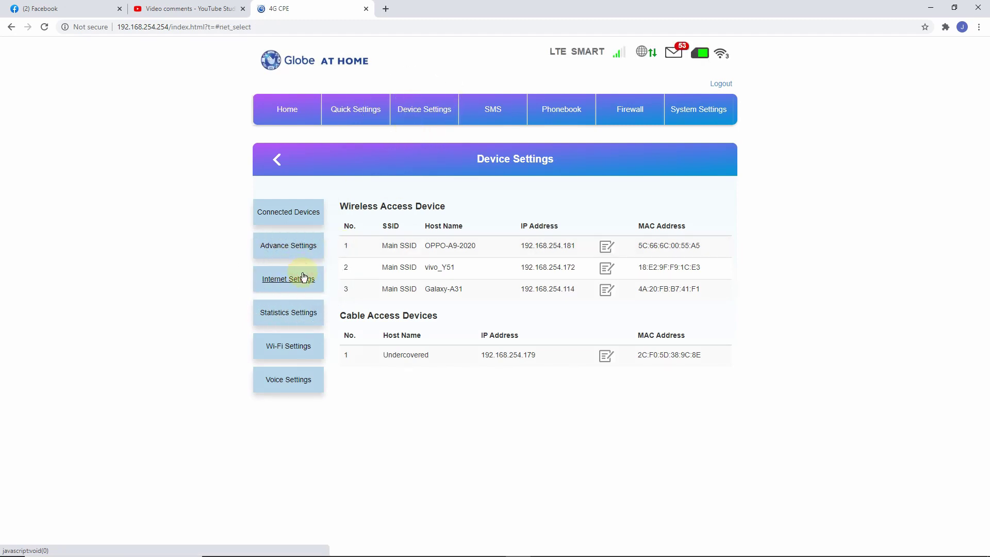
left_click(289, 250)
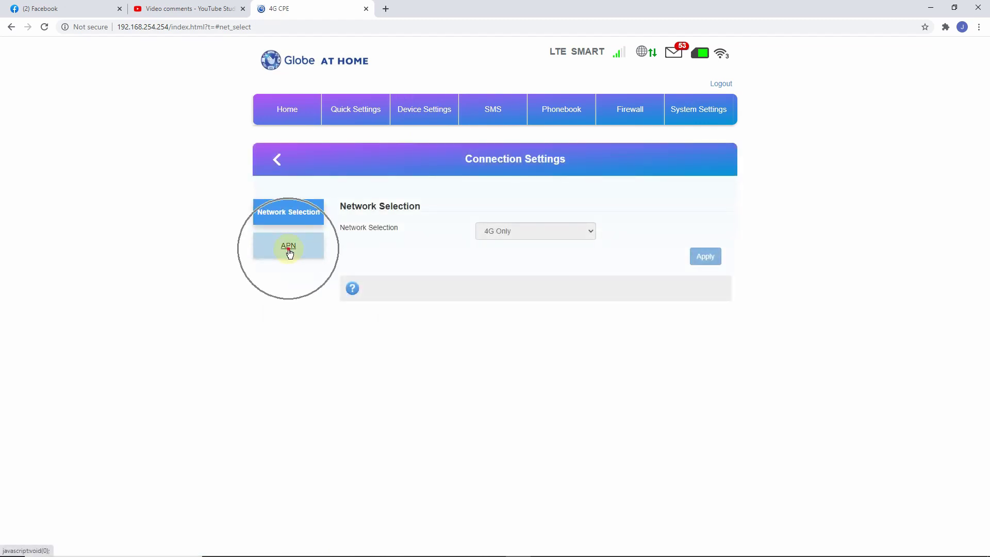
left_click(542, 254)
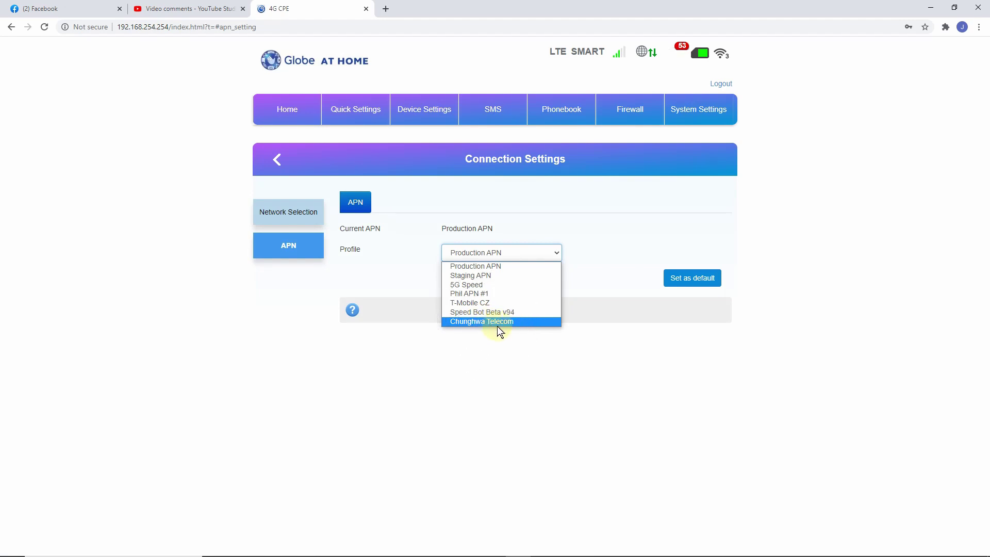
left_click(644, 335)
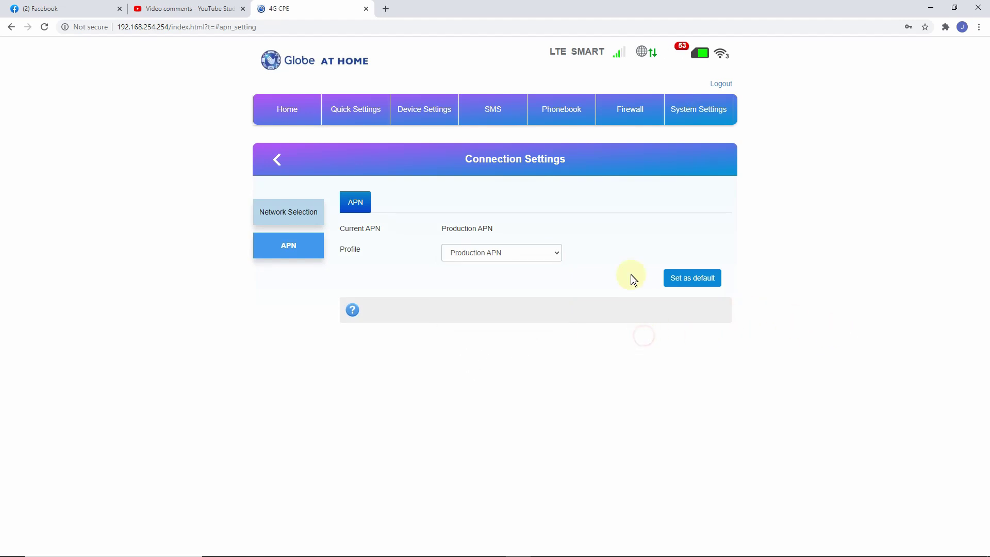
In Device Settings > Voice Settings, replace port 5060 with 8080 and apply.
left_click(634, 115)
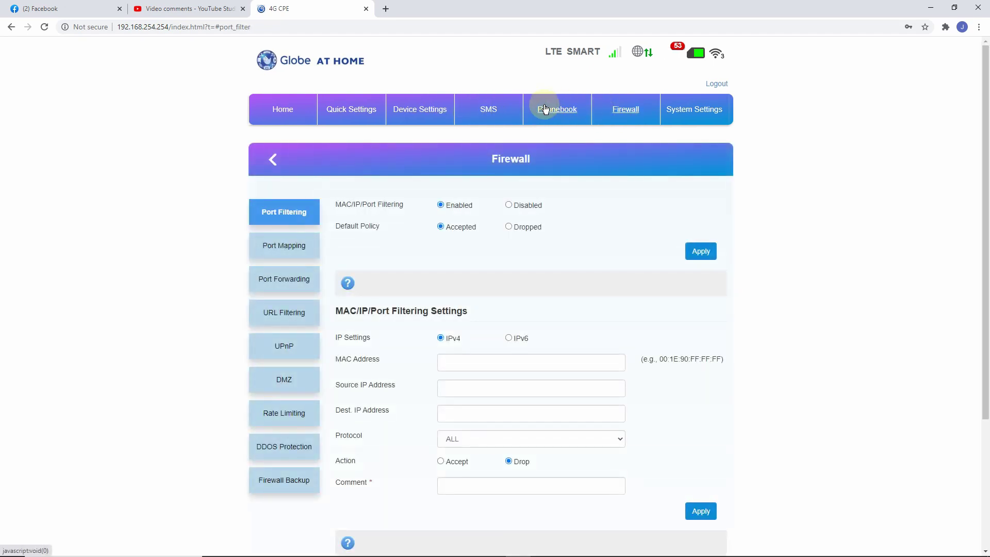
left_click(451, 108)
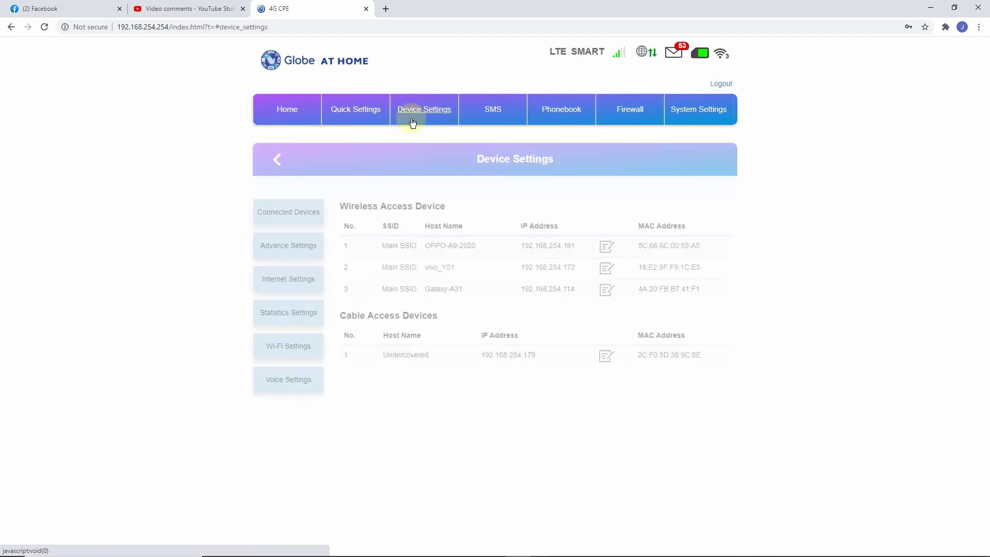
left_click(292, 383)
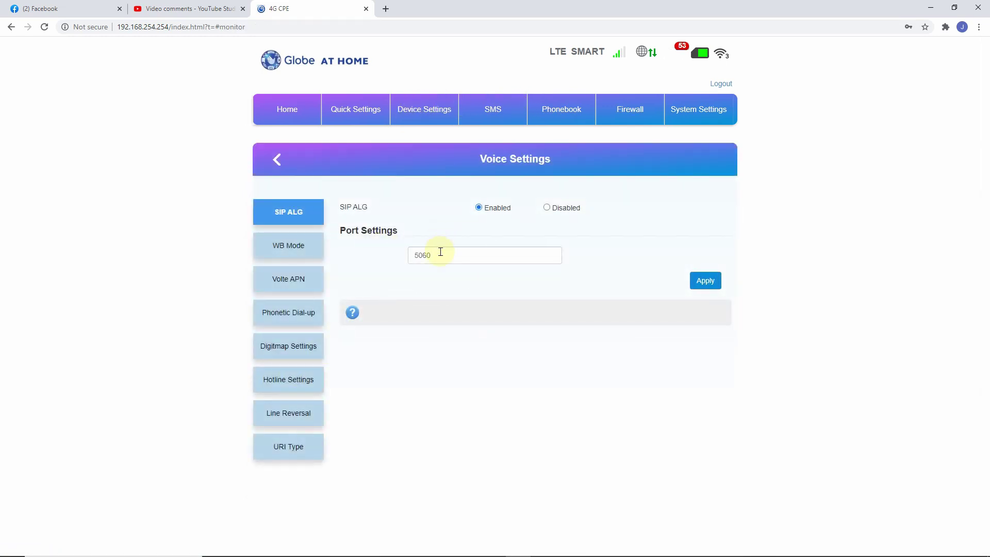
left_click_drag(446, 254, 396, 260)
type("808")
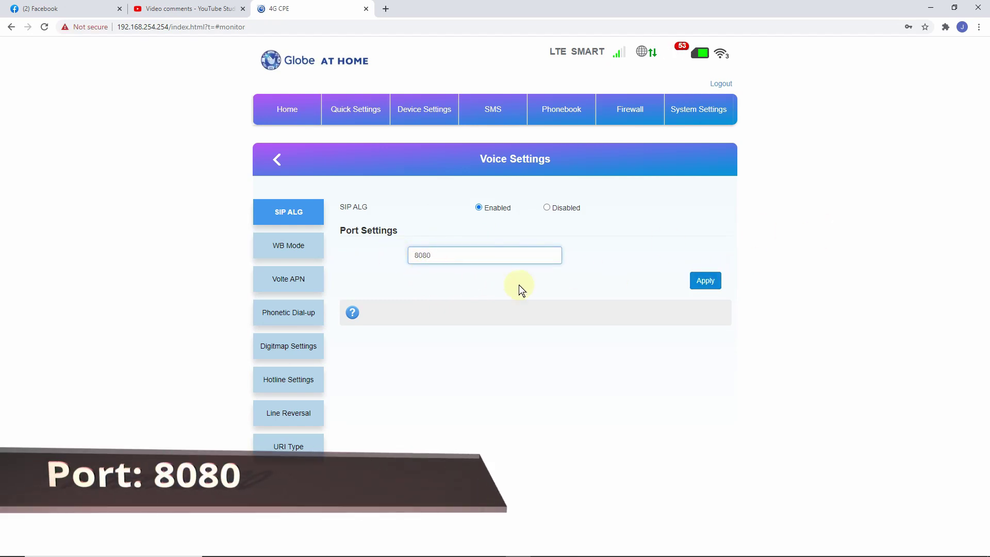
left_click(704, 280)
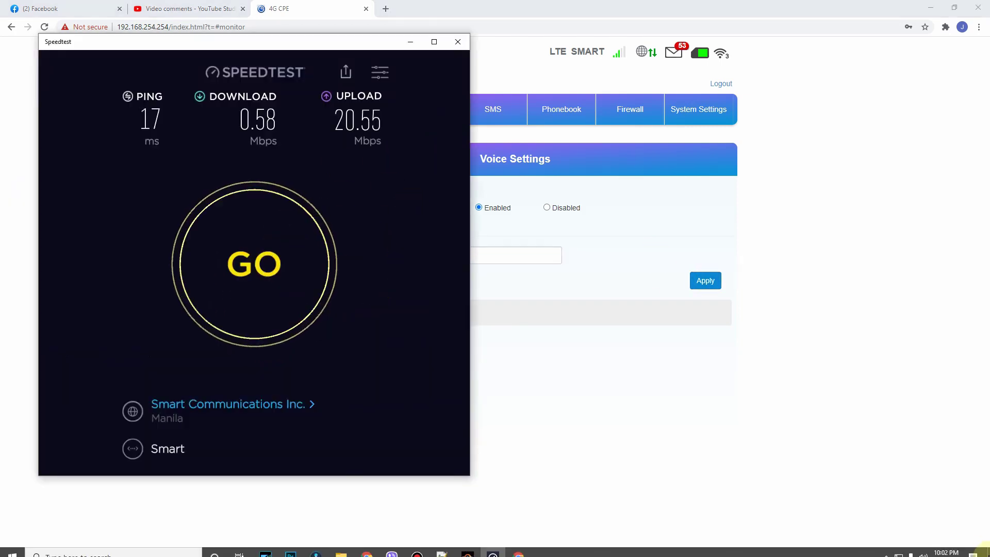
Run a new Speedtest (20 ms ping, 1.65 Mbps down, 22.15 Mbps up), then return to Voice Settings.
left_click(947, 551)
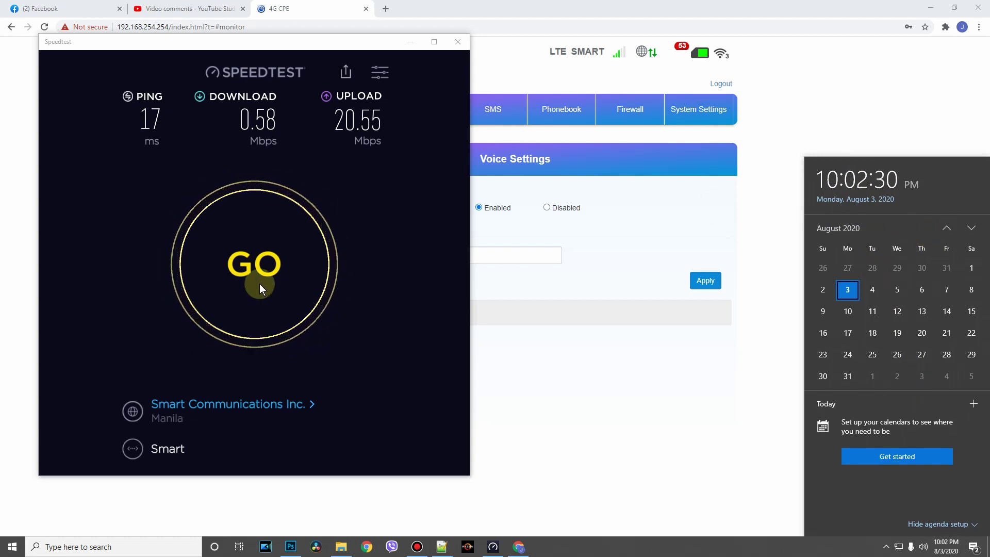
left_click(214, 273)
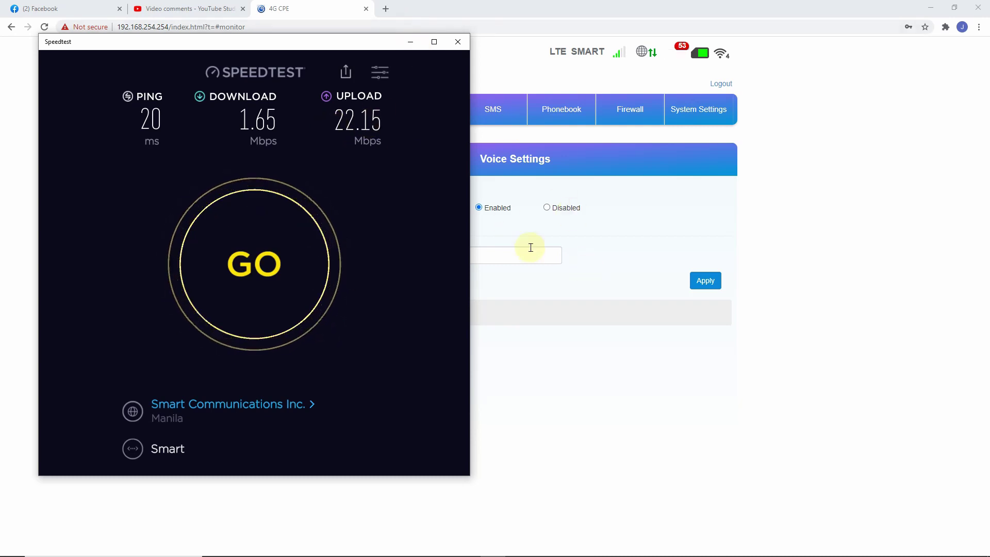
left_click(600, 255)
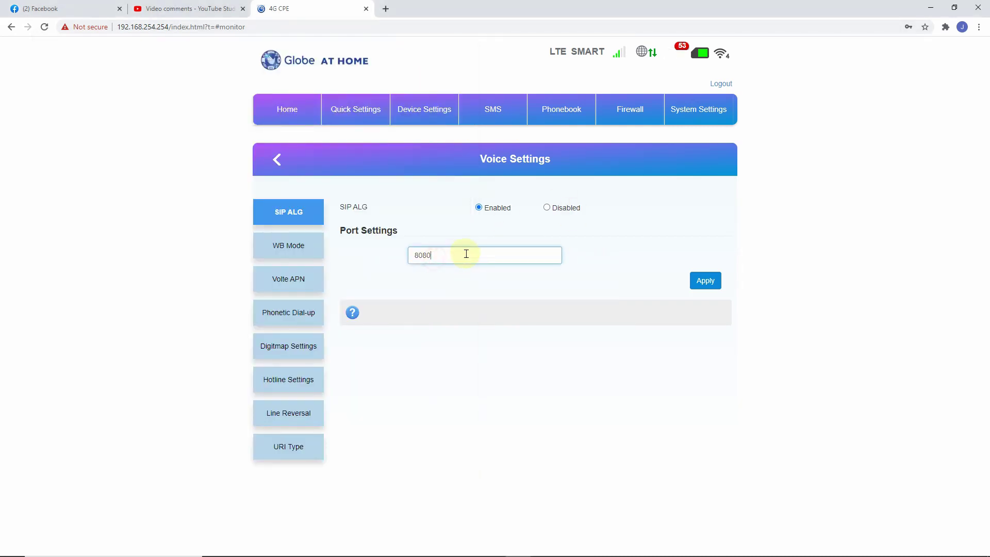
Apply the 8080 port, confirm the router restart, and dismiss the logged-out alert.
left_click(453, 256)
double_click(453, 257)
left_click(710, 282)
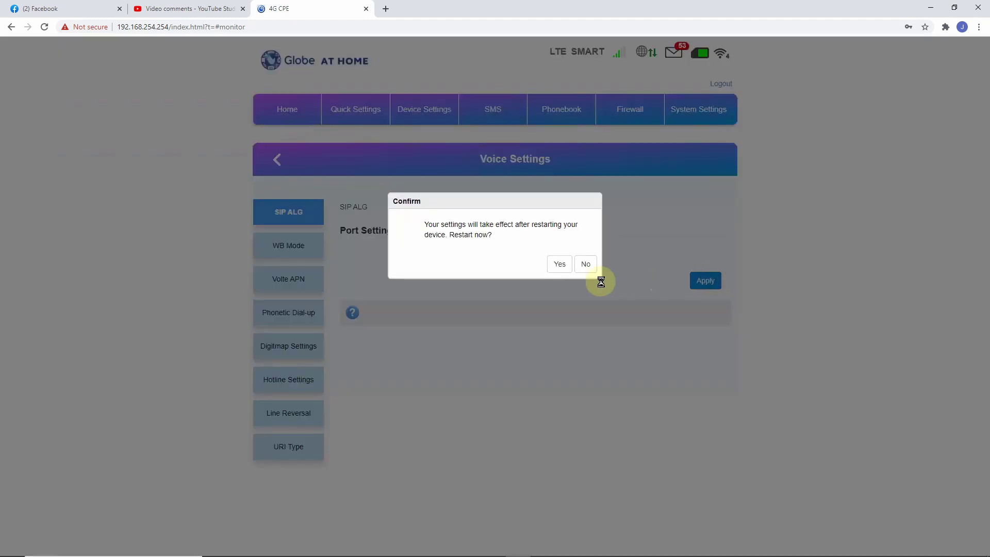
left_click(560, 264)
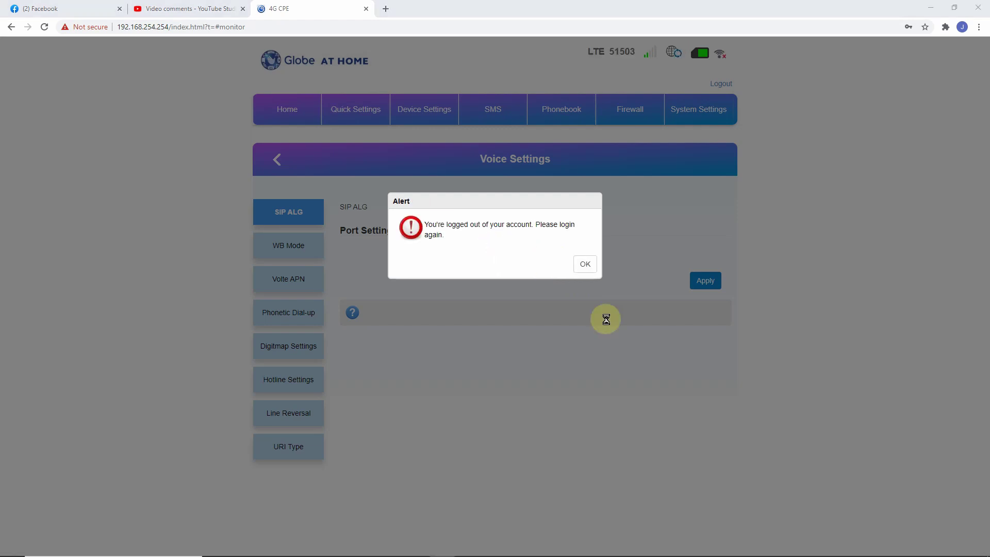
left_click(588, 263)
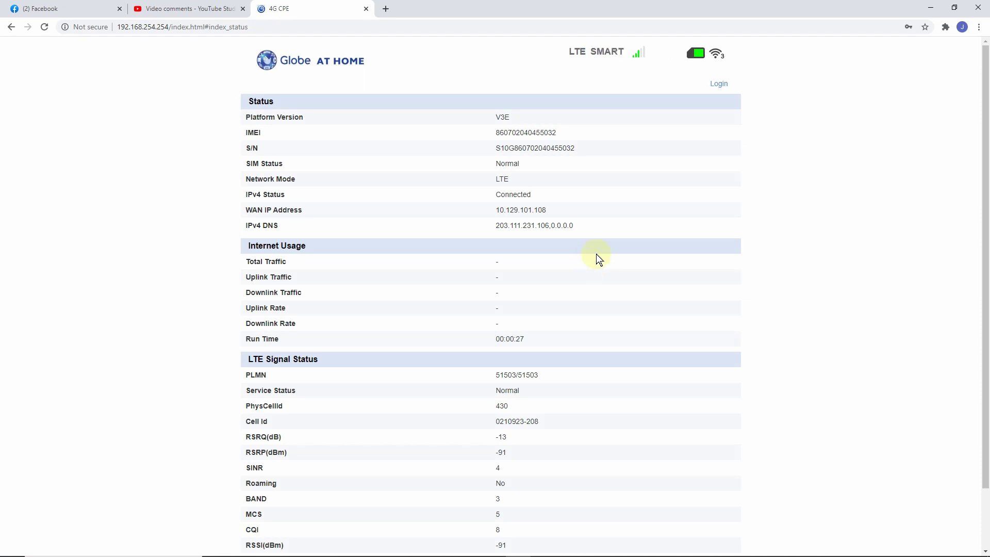
Sign back in to the router admin with the saved credentials.
left_click(720, 88)
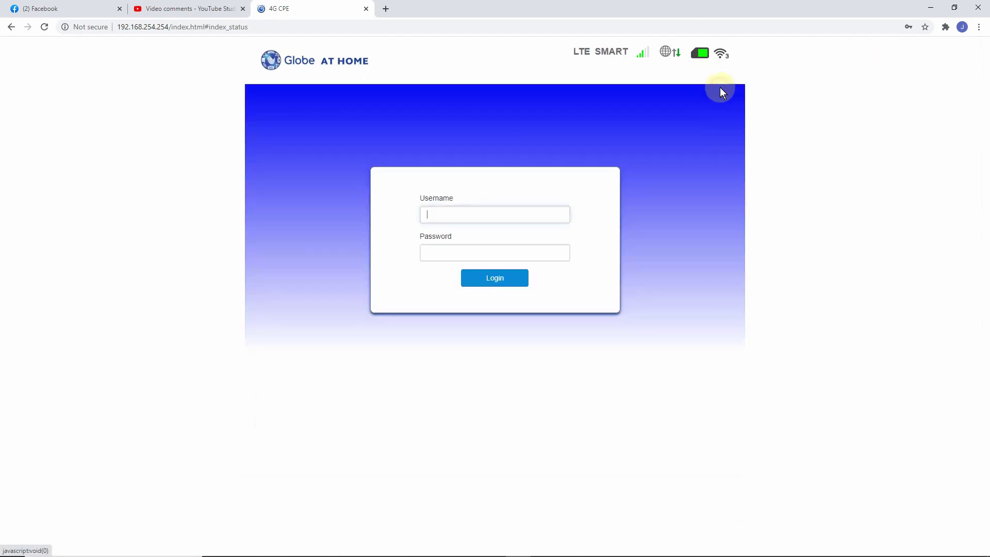
left_click(475, 215)
left_click(484, 240)
left_click(494, 277)
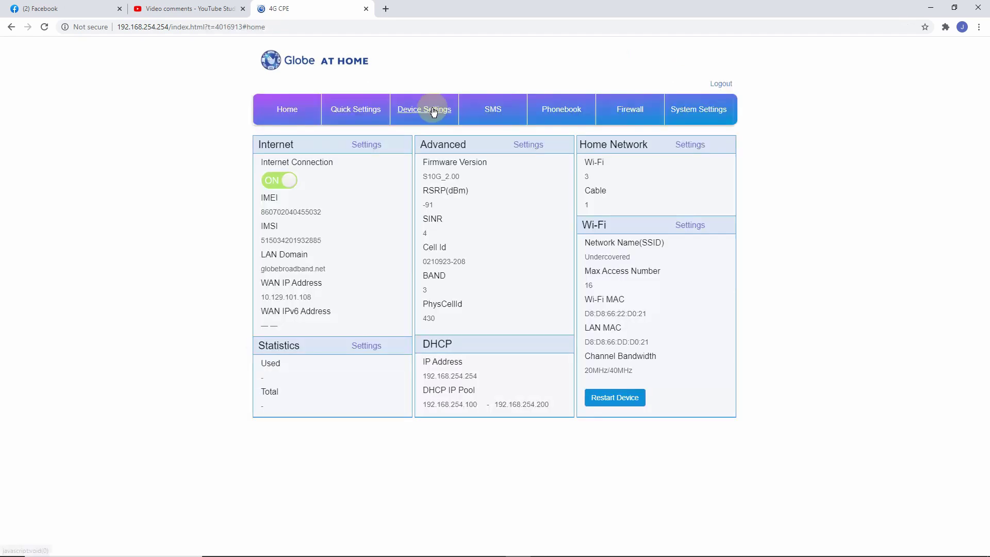
Check that the Voice Settings port still reads 8080 after the reboot.
left_click(434, 112)
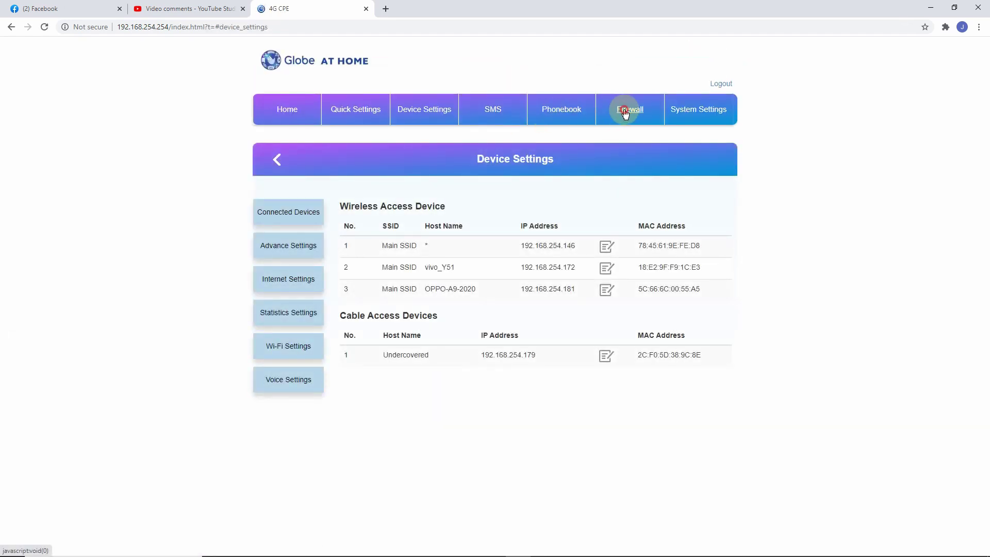
left_click(626, 105)
left_click(424, 109)
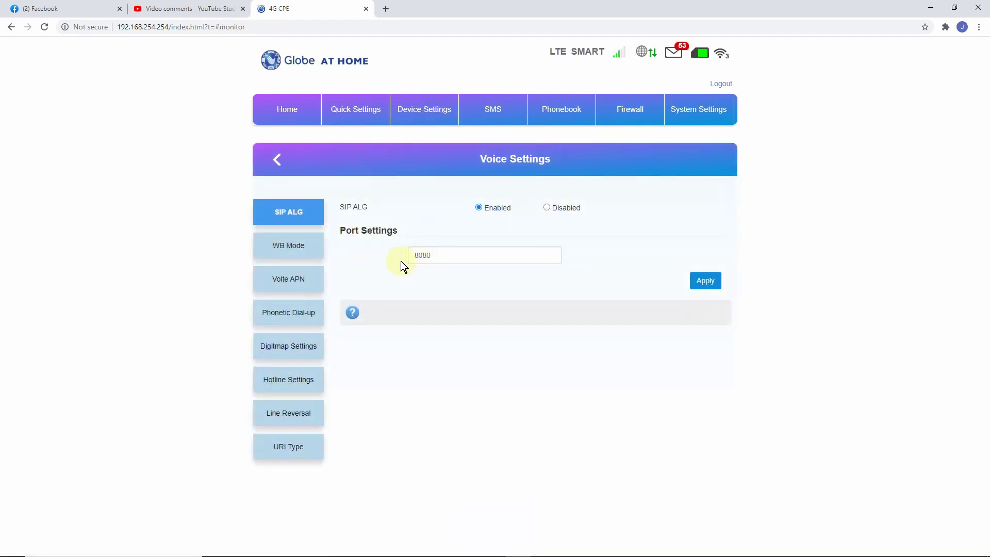
left_click(450, 252)
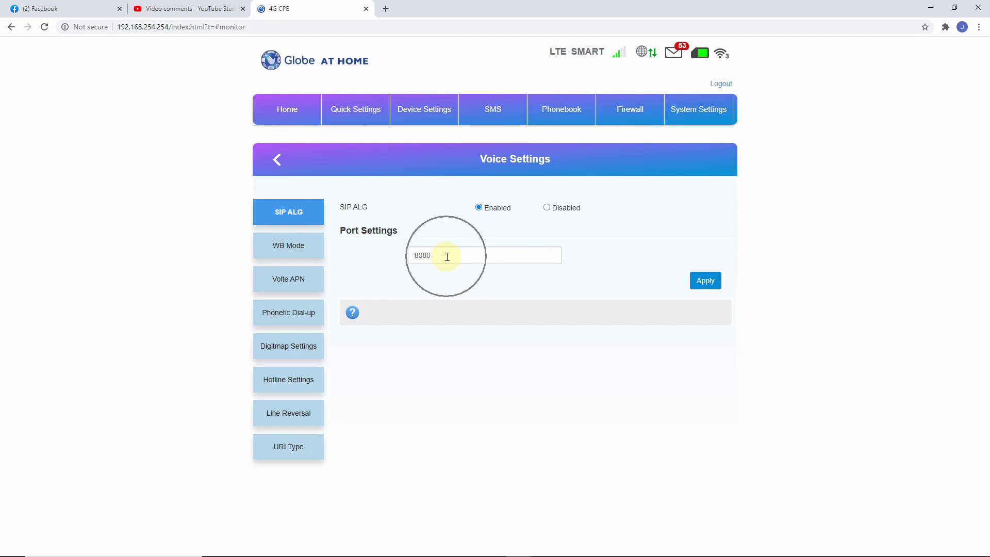
Open Device Settings > Internet Settings > APN.
left_click(427, 114)
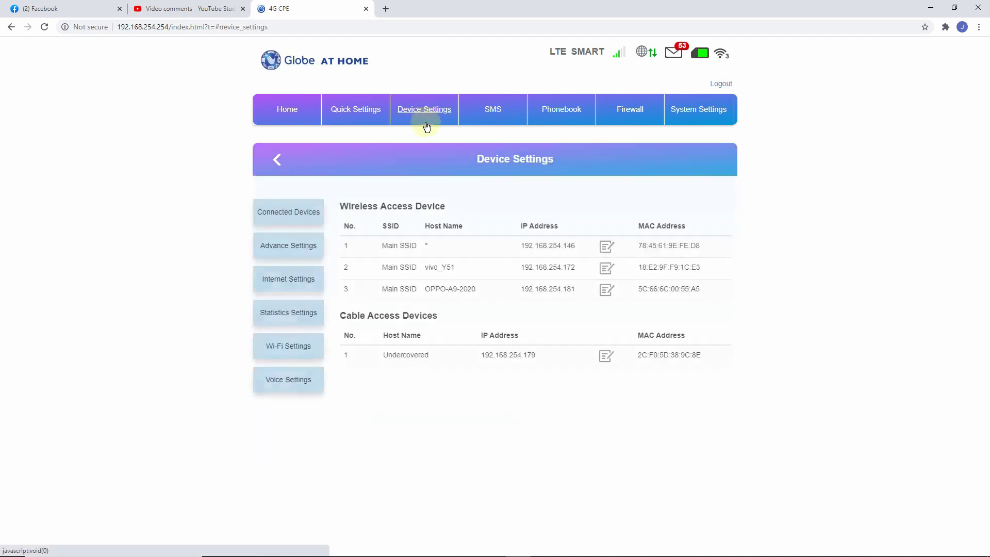
left_click(305, 281)
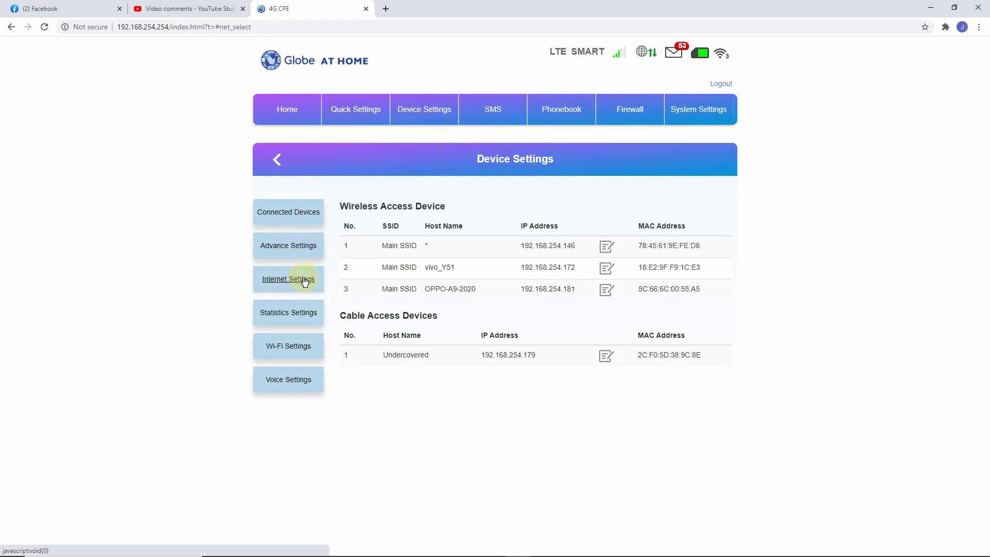
left_click(290, 249)
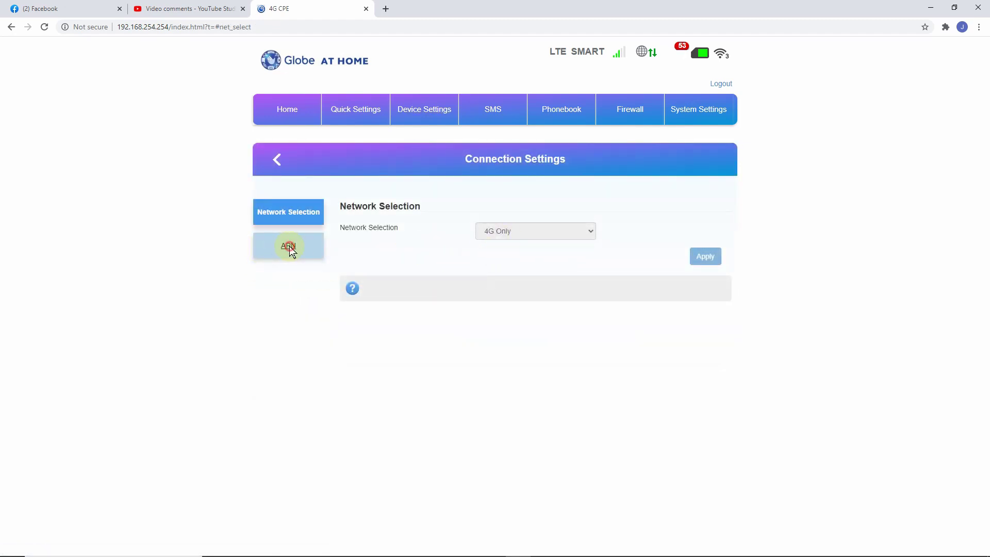
Pick Chunghwa Telecom in the APN Profile list, set it as default, and accept the disconnection.
left_click(539, 253)
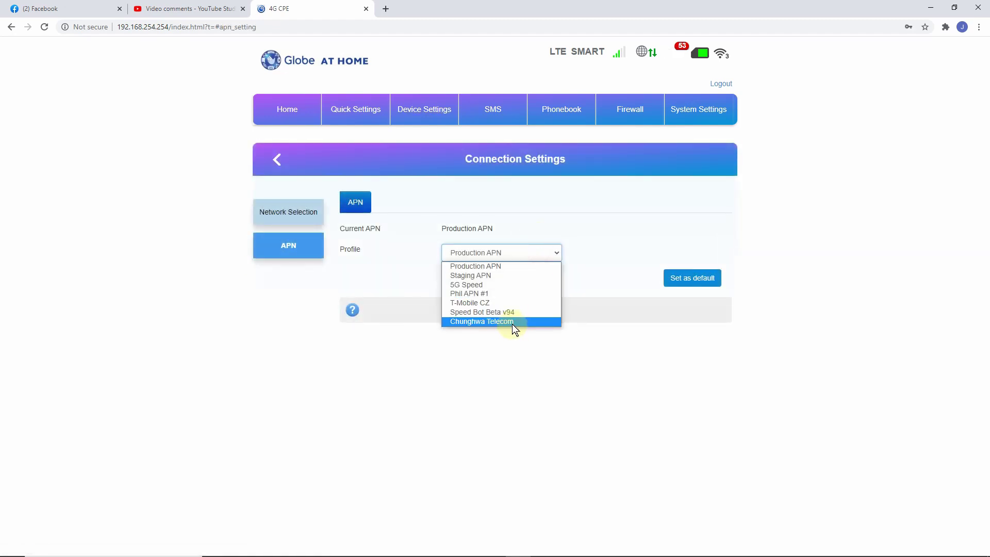
left_click(512, 323)
left_click(675, 287)
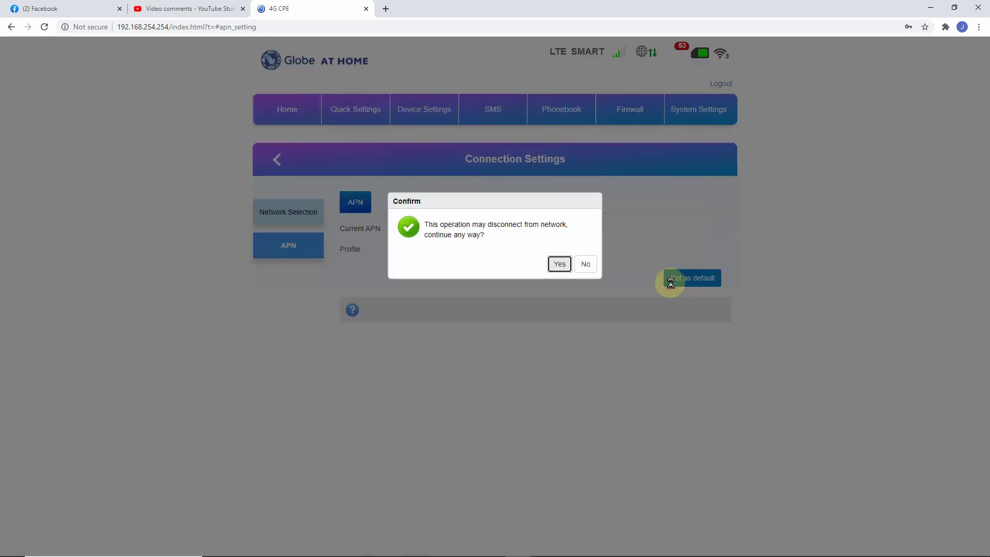
left_click(556, 260)
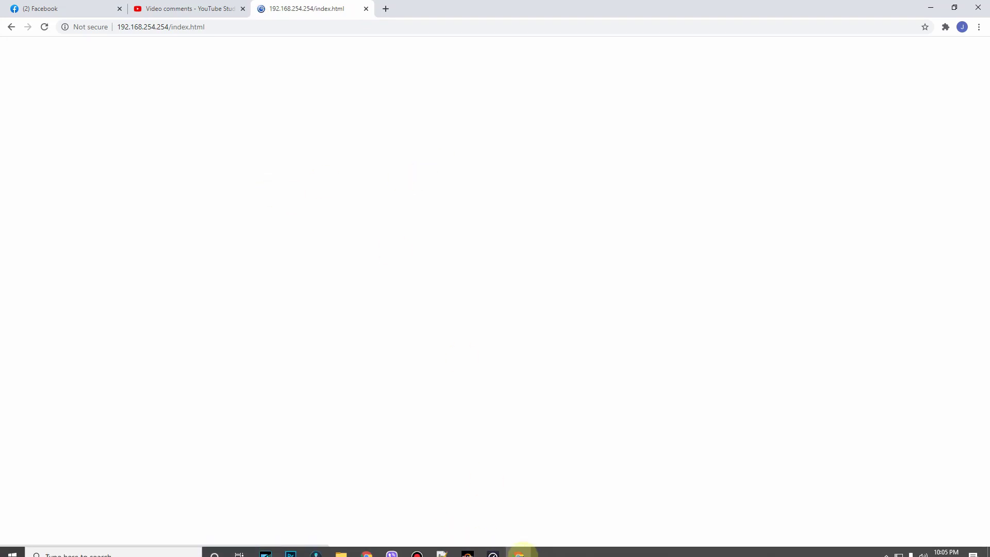
In Speedtest, choose Smart Communications Inc. as the test server.
left_click(499, 549)
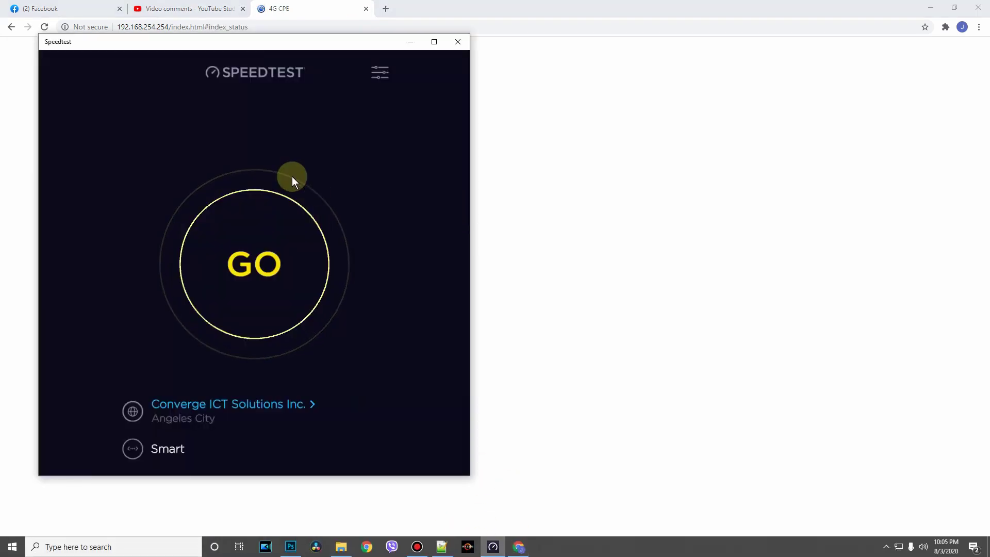
left_click(206, 405)
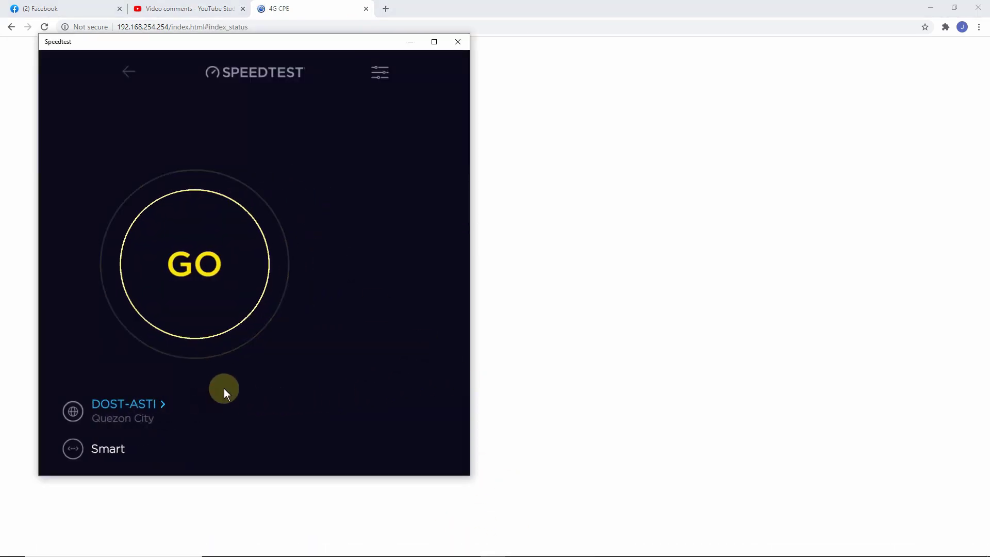
left_click(256, 155)
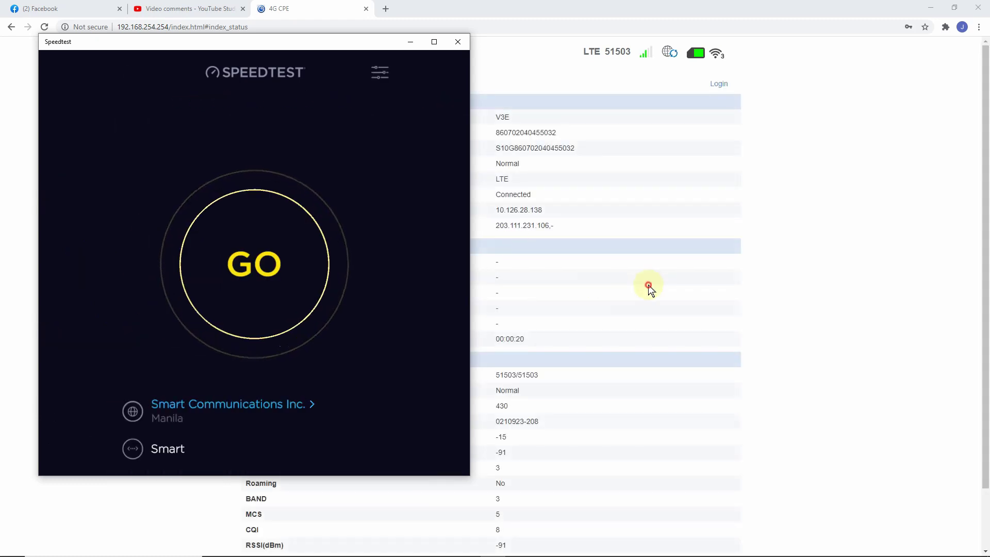
Sign back in to the Globe At Home router admin with the saved credentials.
left_click(649, 285)
left_click(719, 80)
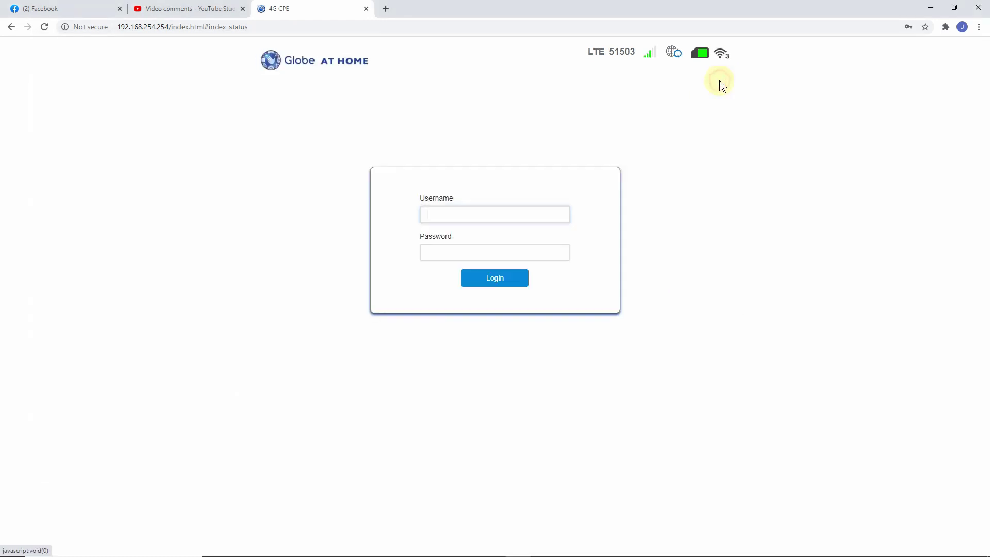
left_click(519, 211)
left_click(500, 250)
left_click(502, 278)
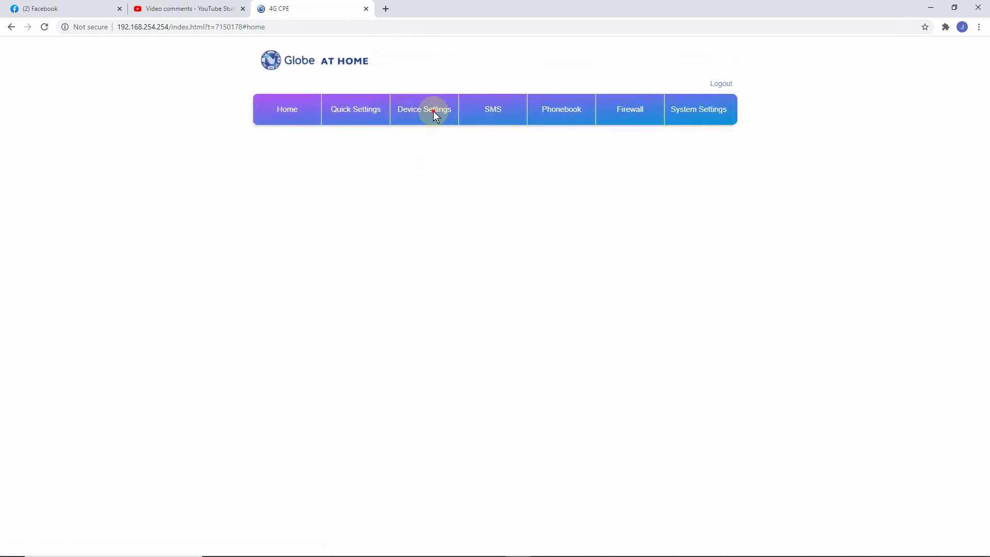
Go to Device Settings > Internet Settings > APN and confirm Chunghwa Telecom is current.
left_click(434, 115)
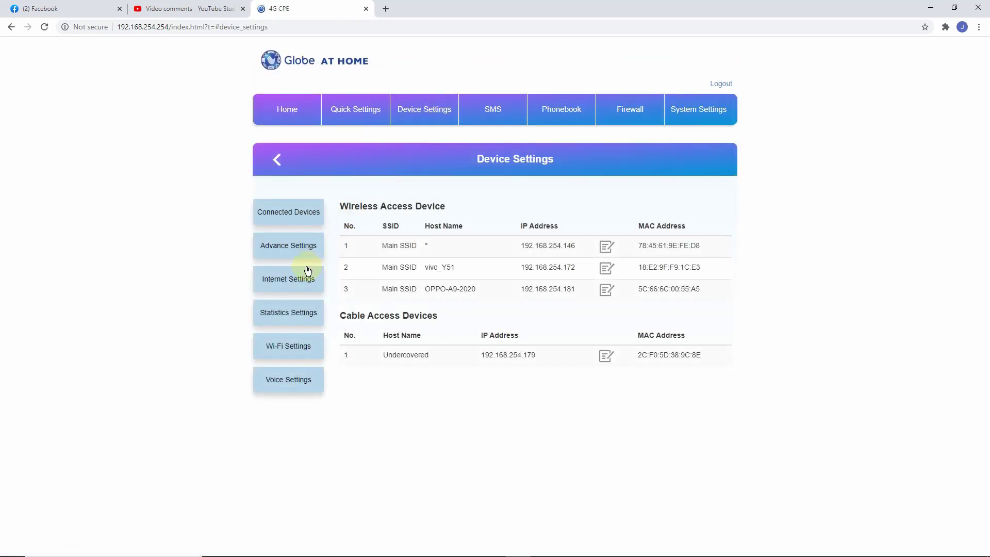
left_click(295, 281)
left_click(278, 245)
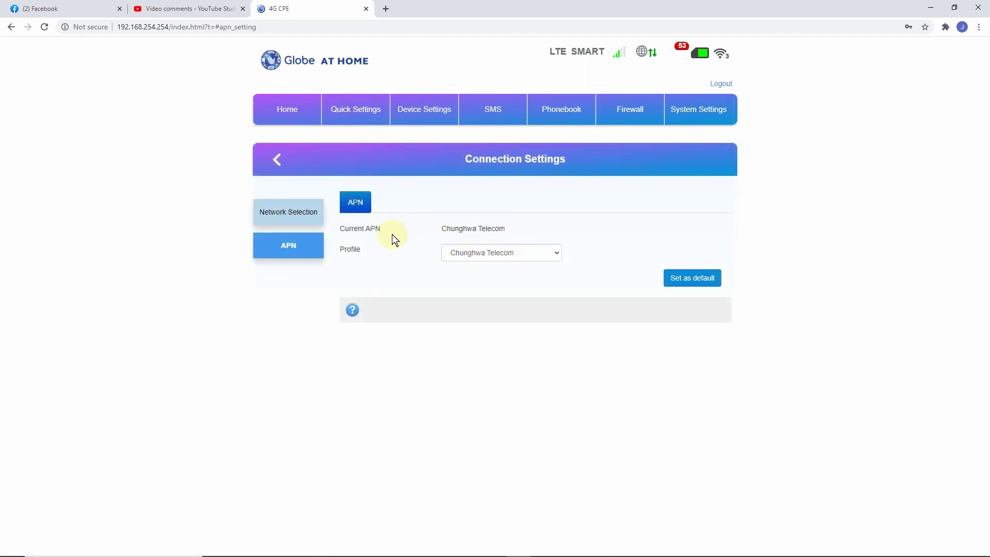
left_click_drag(535, 235, 534, 231)
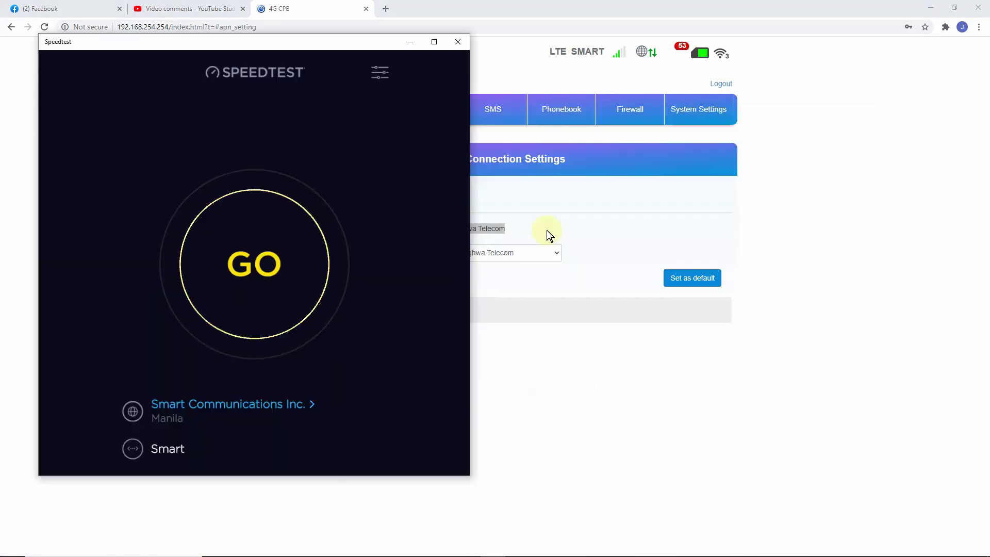
Run the Smart server speed test (20 ms ping, 8.64 down, 22.94 Mbps up), then hide Speedtest.
left_click(947, 546)
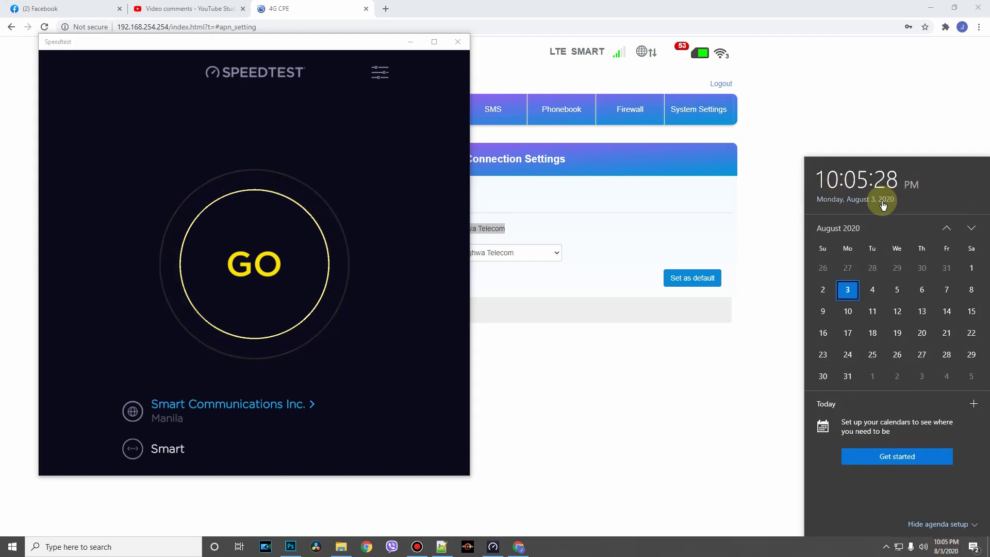
left_click(299, 266)
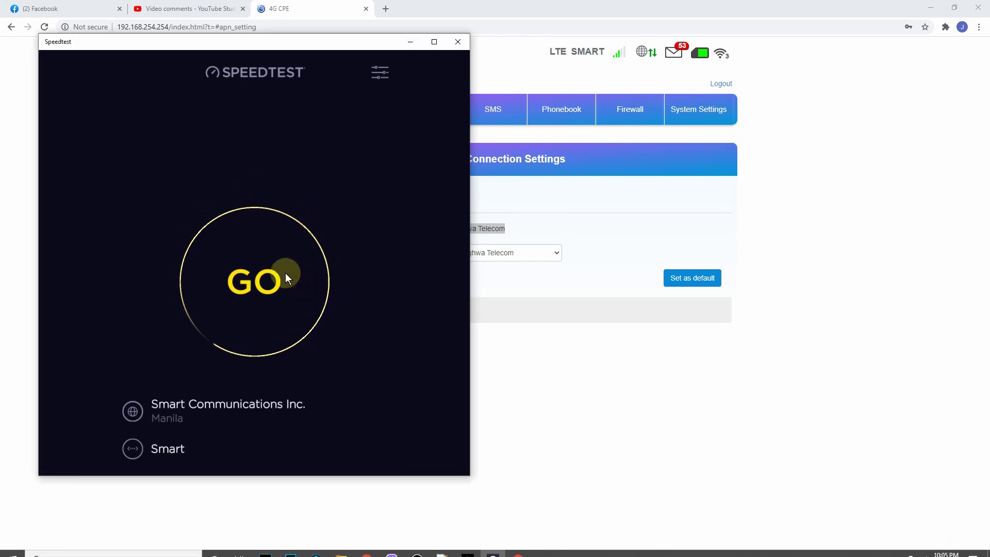
left_click(286, 274)
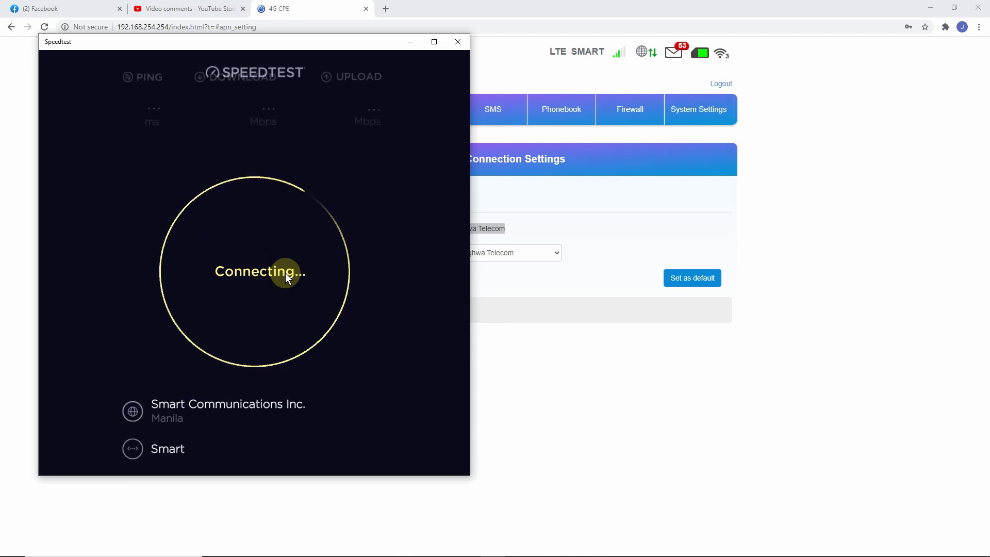
left_click_drag(149, 41, 515, 30)
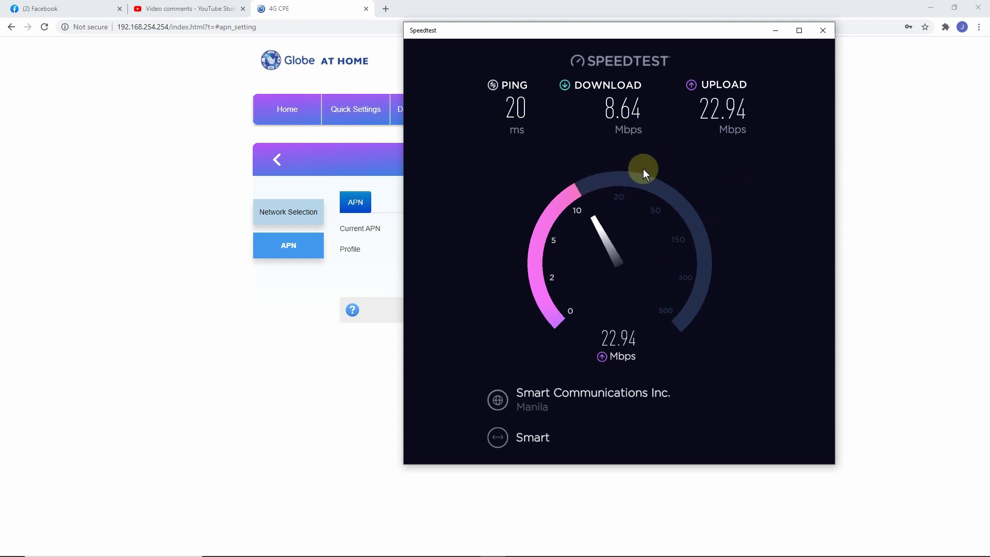
left_click(771, 28)
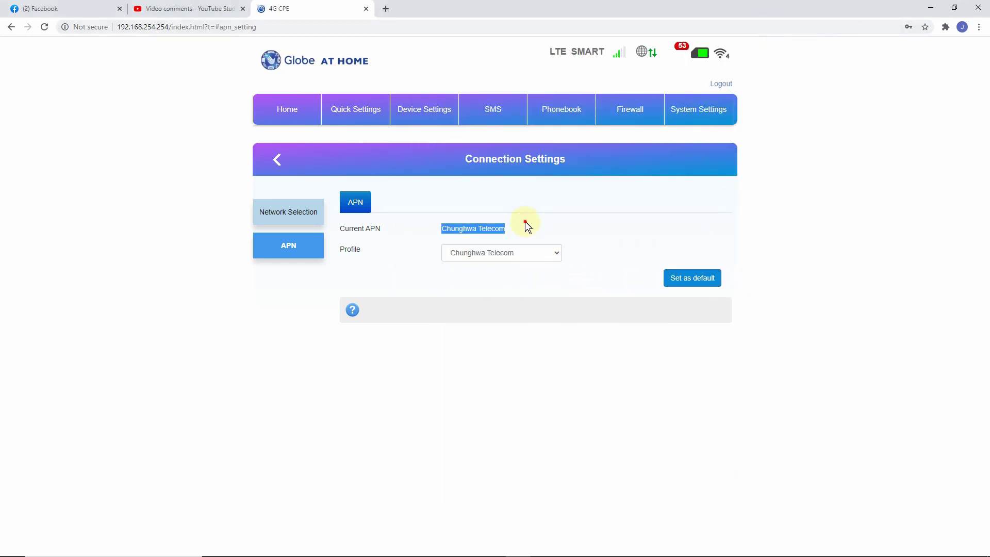